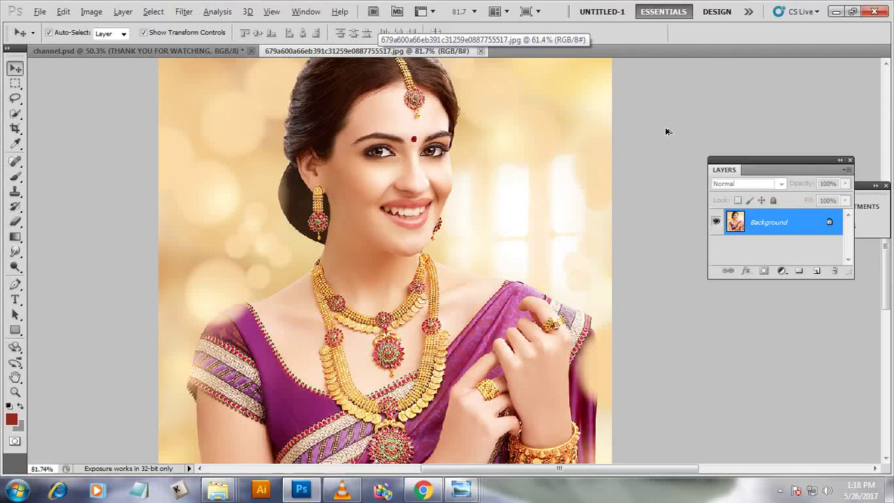
Fit the portrait in the window and duplicate the Background layer as 'Background copy'
{"action": "key", "text": "ctrl+0"}
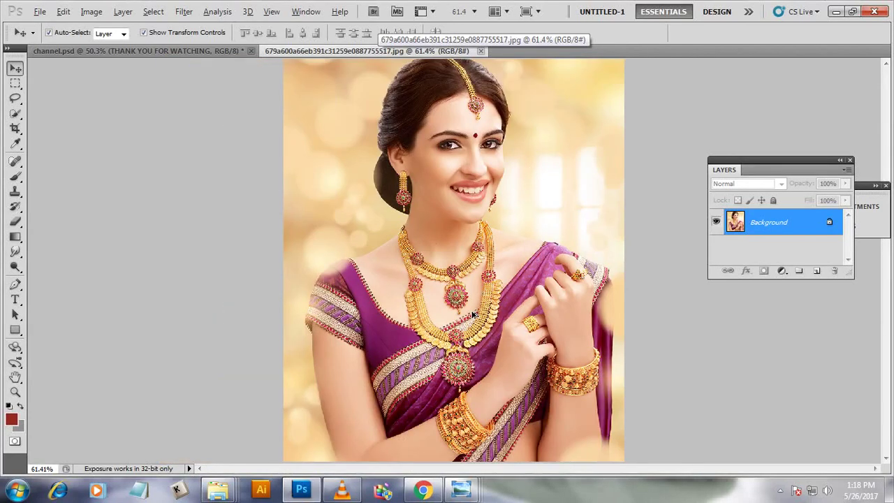
{"action": "left_click_drag", "start_coordinate": [473, 316], "coordinate": [517, 241]}
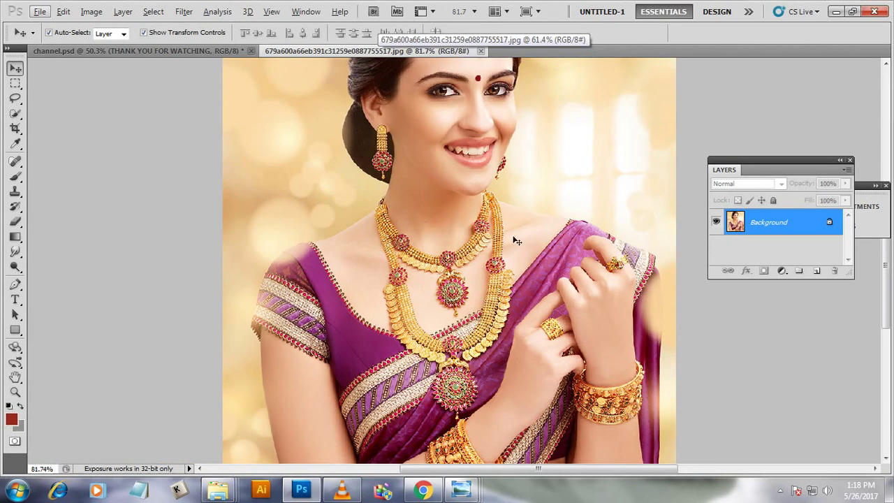
{"action": "scroll", "coordinate": [518, 230], "scroll_direction": "down", "scroll_amount": 1}
{"action": "scroll", "coordinate": [515, 223], "scroll_direction": "down", "scroll_amount": 1}
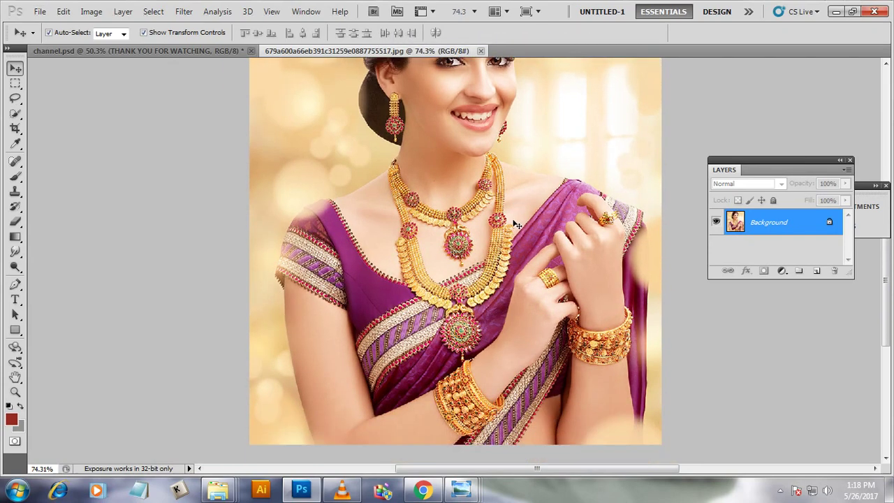
{"action": "scroll", "coordinate": [515, 224], "scroll_direction": "down", "scroll_amount": 2}
{"action": "scroll", "coordinate": [550, 227], "scroll_direction": "up", "scroll_amount": 3}
{"action": "scroll", "coordinate": [550, 227], "scroll_direction": "up", "scroll_amount": 1}
{"action": "scroll", "coordinate": [549, 226], "scroll_direction": "down", "scroll_amount": 1}
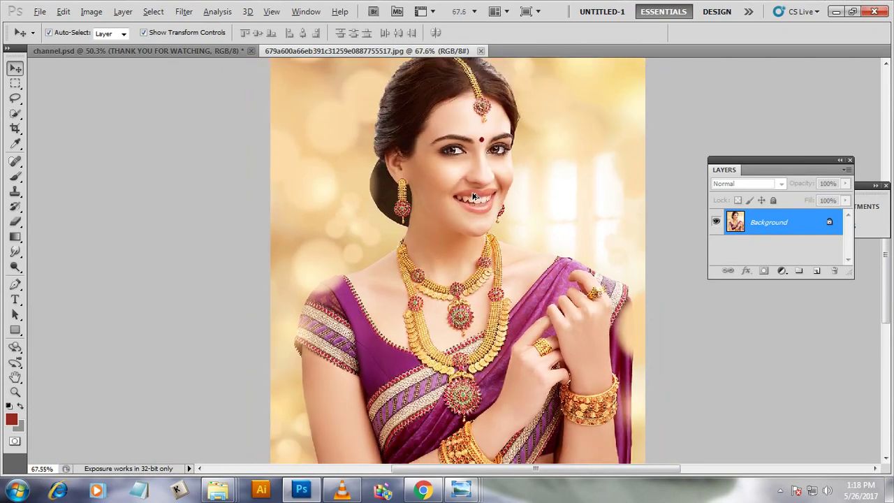
{"action": "scroll", "coordinate": [590, 216], "scroll_direction": "down", "scroll_amount": 1}
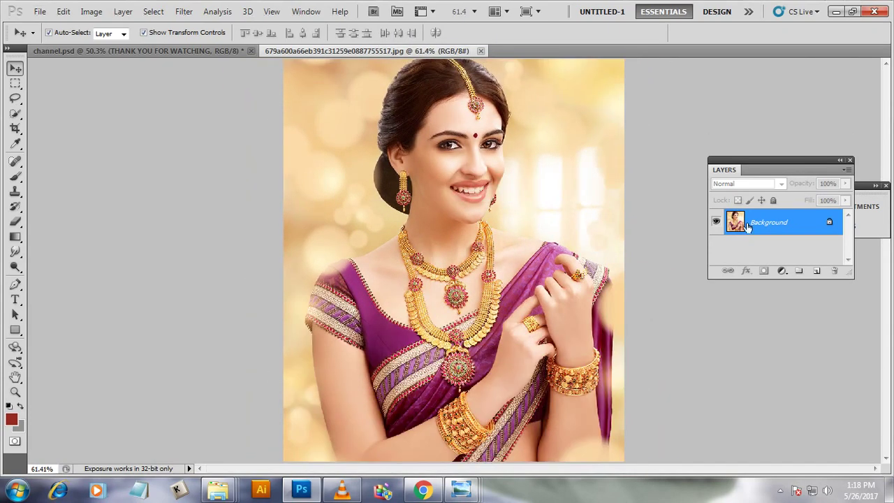
{"action": "left_click_drag", "start_coordinate": [792, 227], "coordinate": [819, 273]}
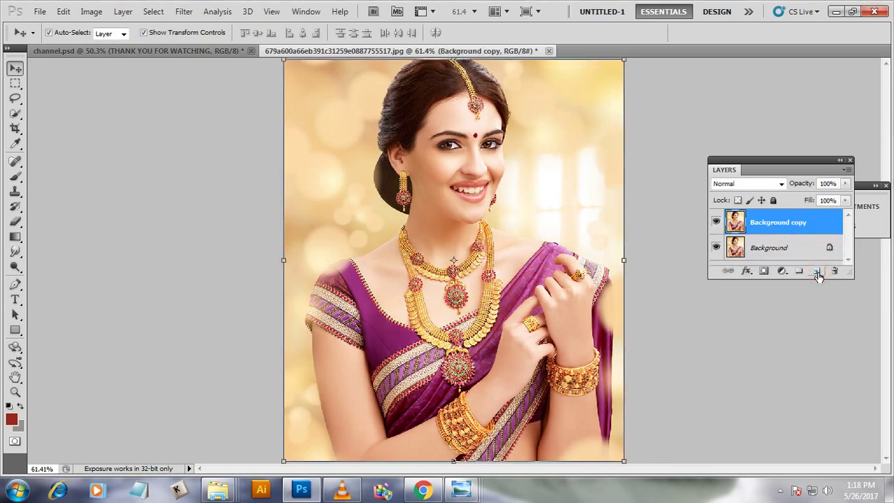
Desaturate Background copy to black and white, then duplicate it
{"action": "left_click", "coordinate": [91, 12]}
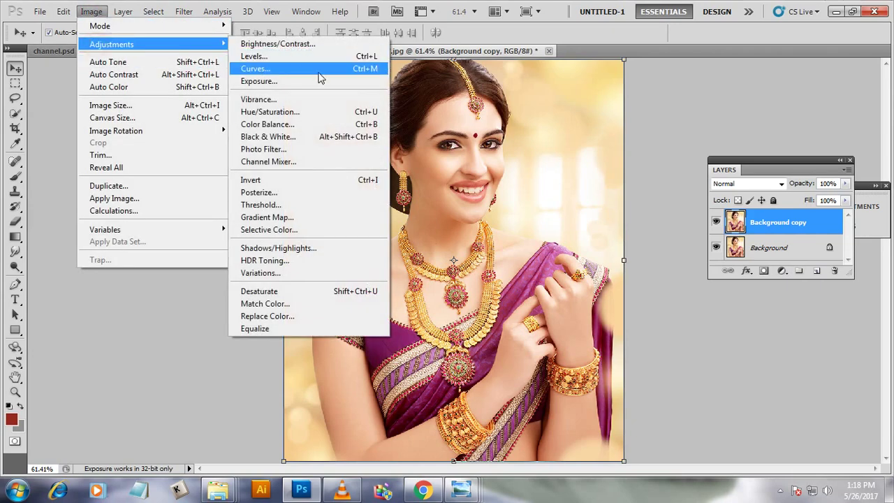
{"action": "mouse_move", "coordinate": [111, 44]}
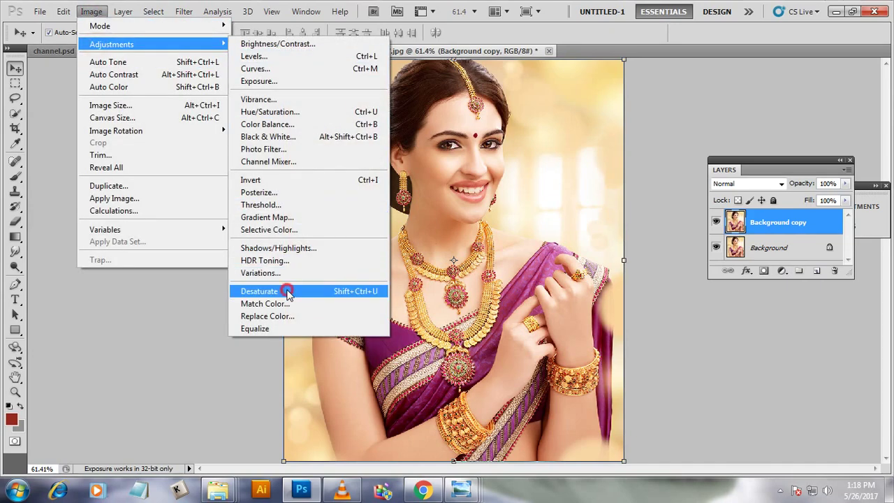
{"action": "left_click", "coordinate": [287, 292]}
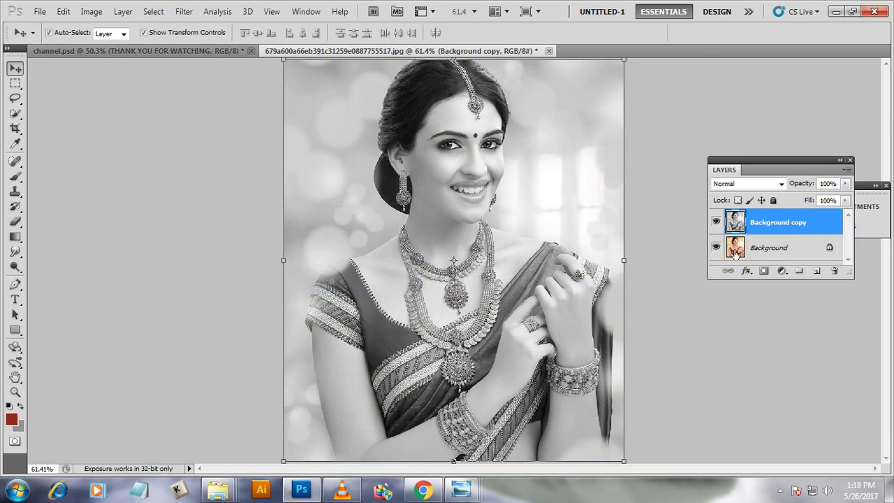
{"action": "left_click_drag", "start_coordinate": [813, 224], "coordinate": [818, 276]}
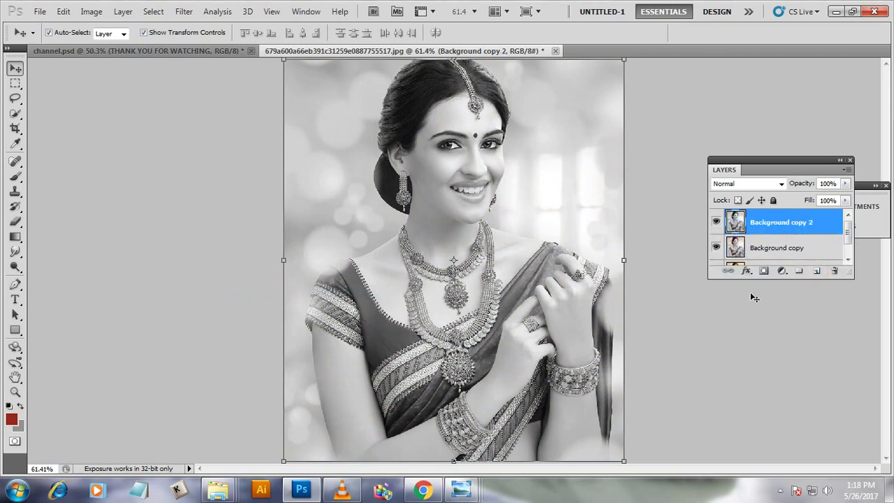
Hide Background copy 2, leaving Background copy visible and selected
{"action": "left_click", "coordinate": [716, 222]}
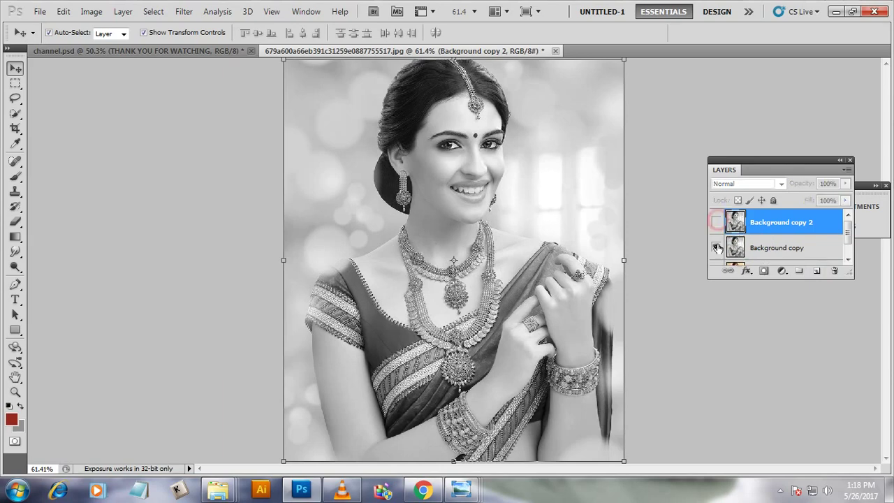
{"action": "left_click", "coordinate": [717, 250]}
{"action": "scroll", "coordinate": [812, 230], "scroll_direction": "down", "scroll_amount": 1}
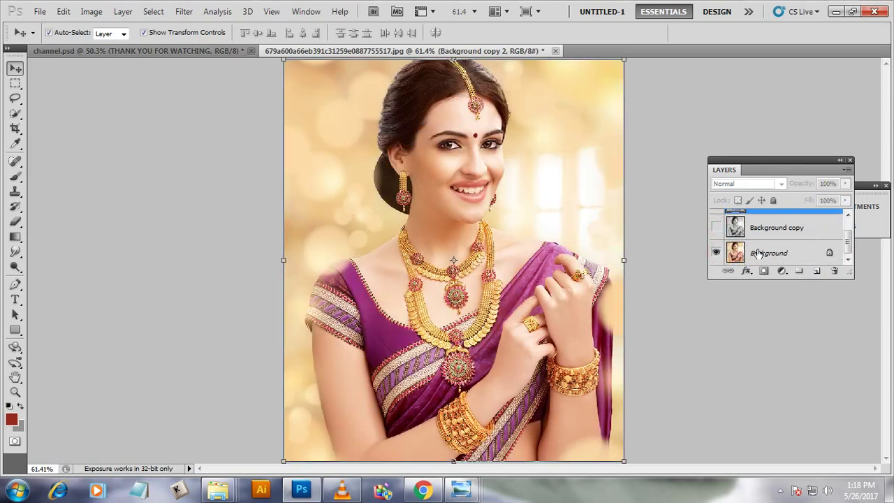
{"action": "left_click", "coordinate": [715, 230]}
{"action": "left_click", "coordinate": [775, 238]}
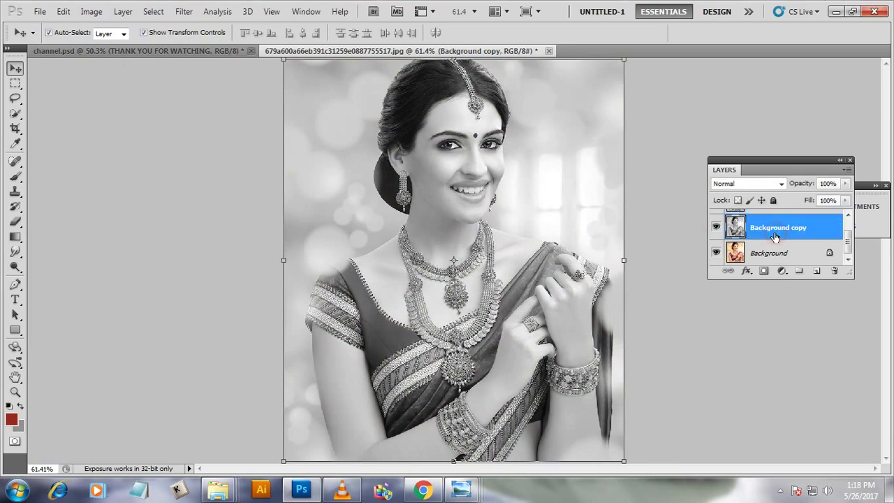
{"action": "scroll", "coordinate": [802, 241], "scroll_direction": "up", "scroll_amount": 1}
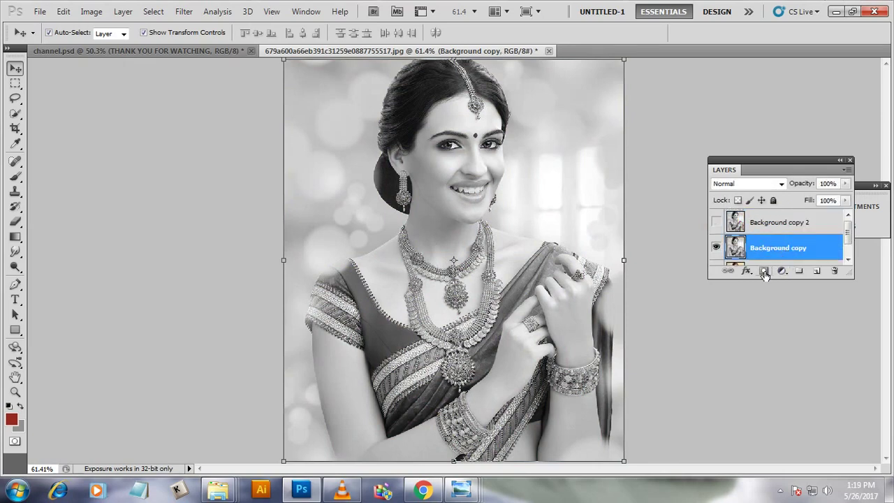
Add a mask to Background copy and fill it using Apply Image with Multiply blending
{"action": "left_click", "coordinate": [765, 271]}
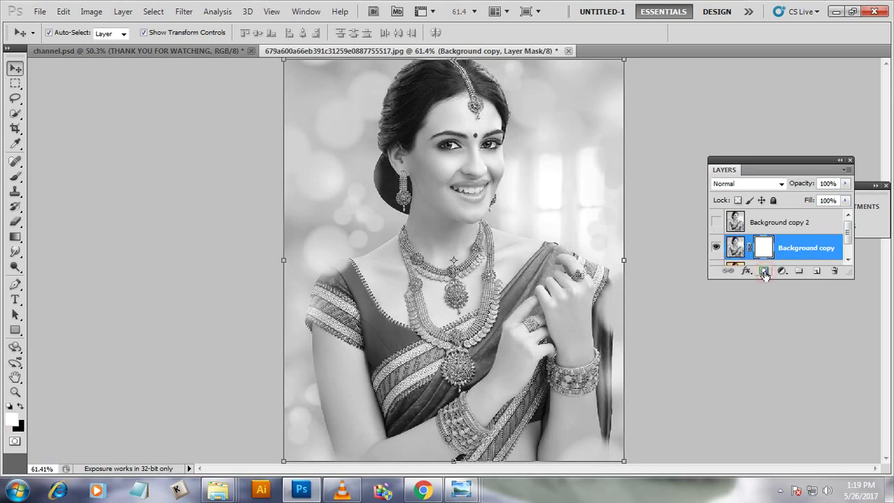
{"action": "left_click", "coordinate": [92, 12]}
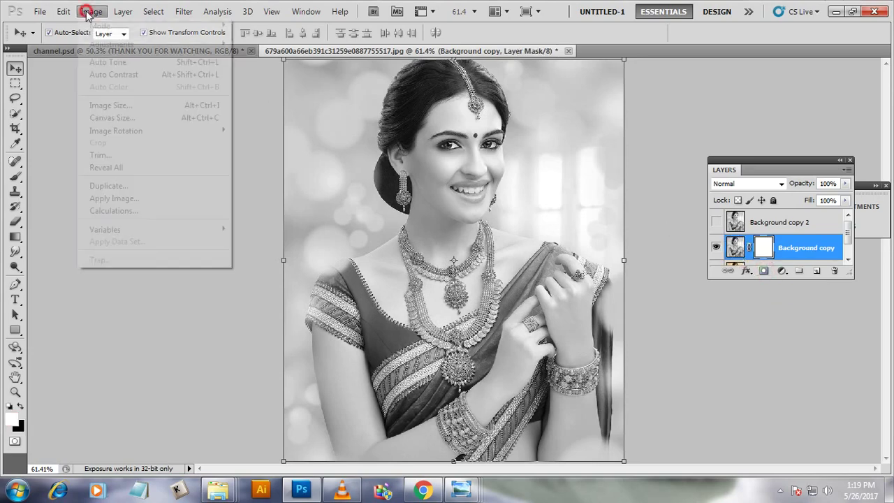
{"action": "left_click", "coordinate": [141, 200]}
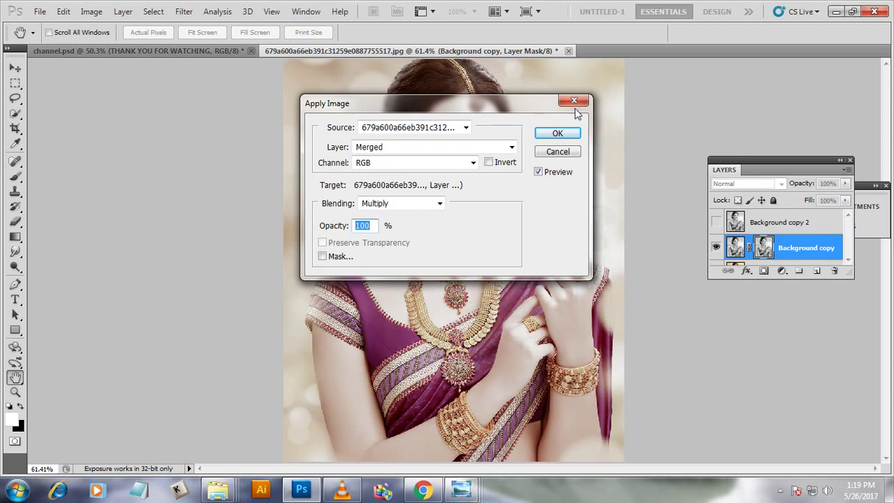
{"action": "left_click", "coordinate": [557, 134]}
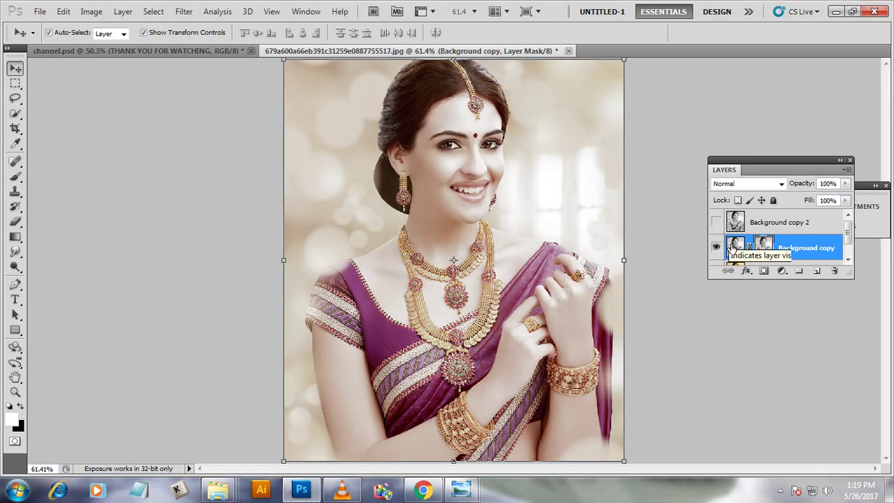
{"action": "left_click", "coordinate": [733, 248]}
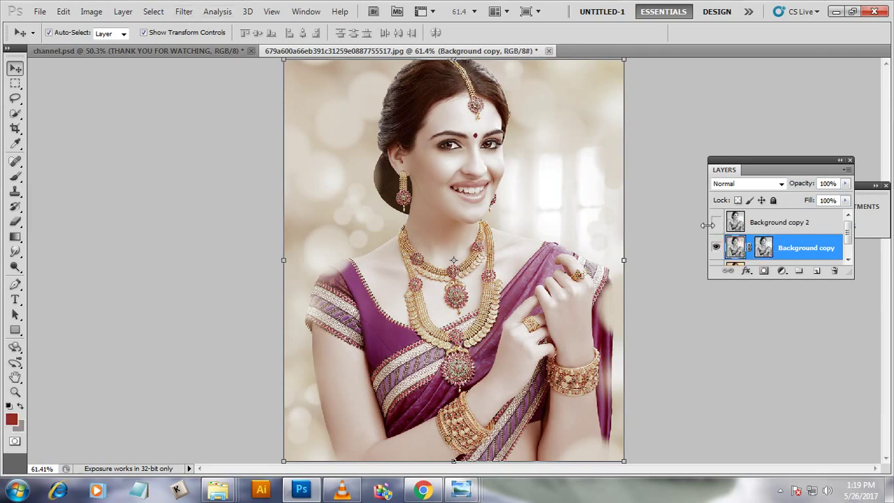
{"action": "left_click", "coordinate": [764, 247]}
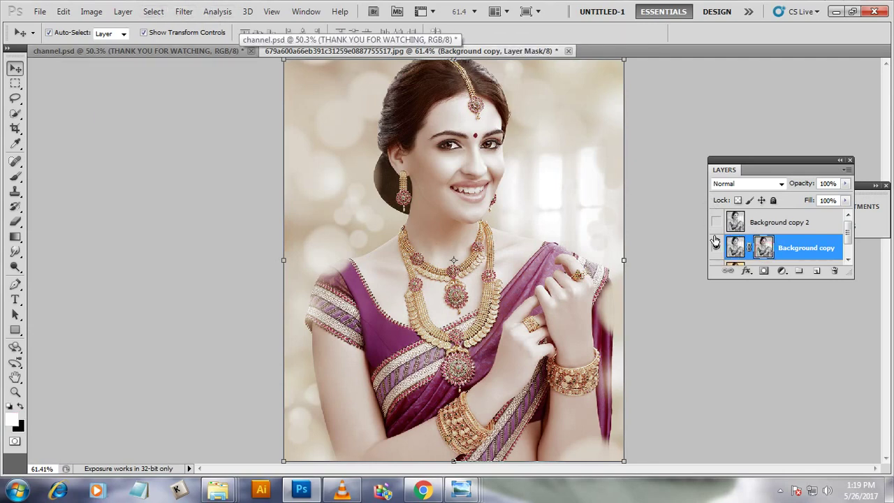
{"action": "left_click", "coordinate": [184, 11]}
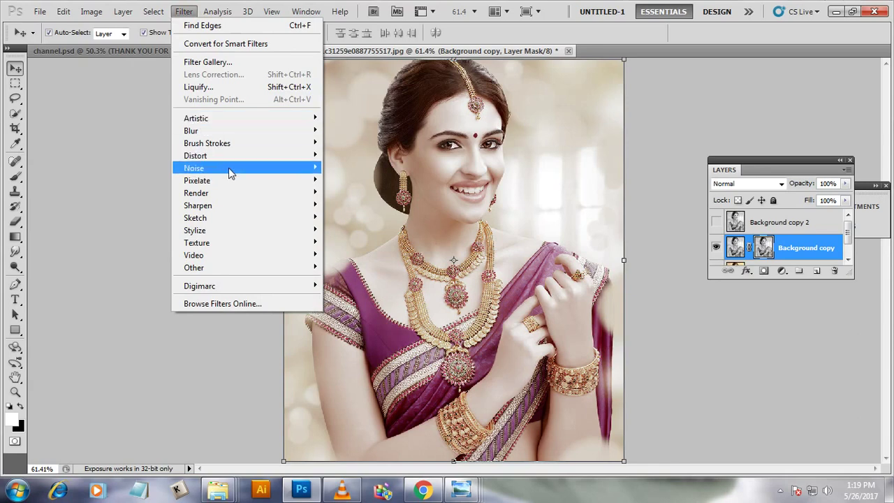
{"action": "mouse_move", "coordinate": [195, 230]}
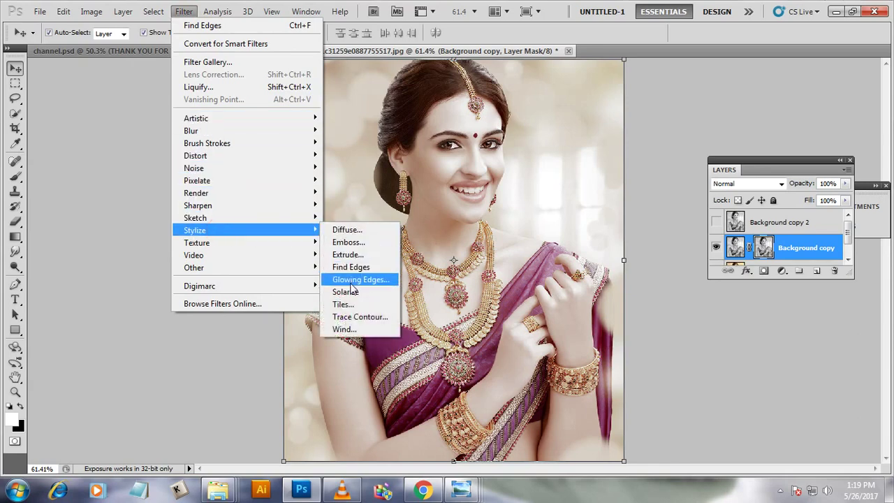
Apply Stylize > Find Edges to the mask, then show and select Background copy 2
{"action": "left_click", "coordinate": [353, 267]}
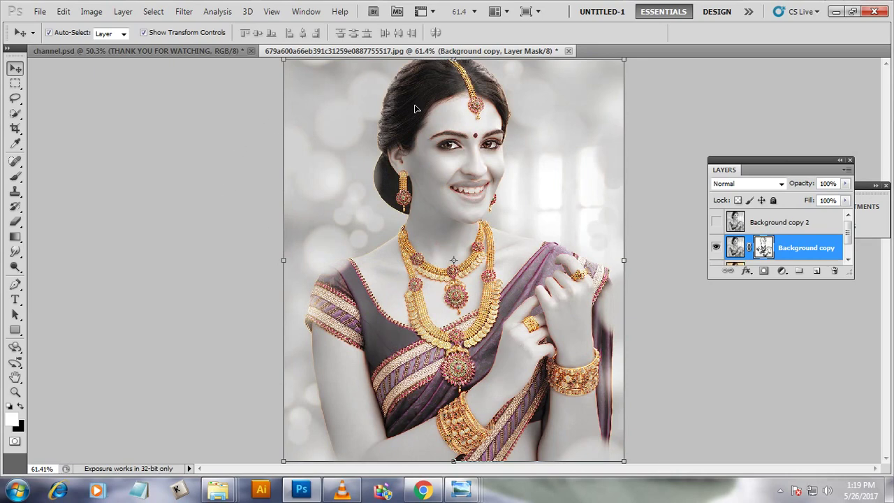
{"action": "left_click", "coordinate": [716, 224]}
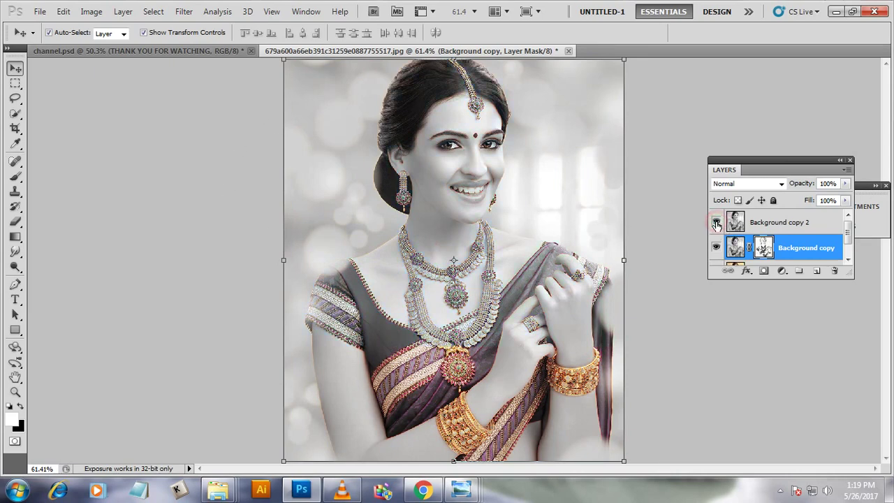
{"action": "left_click", "coordinate": [768, 224]}
{"action": "scroll", "coordinate": [586, 175], "scroll_direction": "up", "scroll_amount": 2}
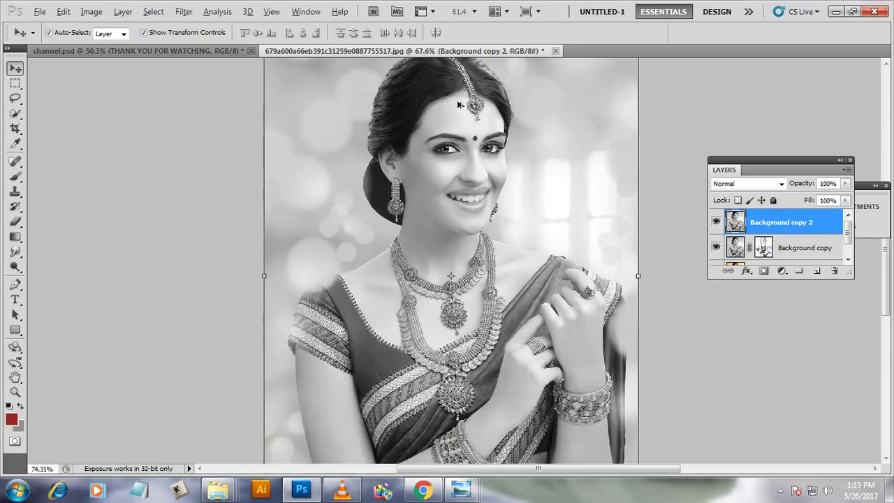
{"action": "scroll", "coordinate": [579, 167], "scroll_direction": "up", "scroll_amount": 2}
{"action": "scroll", "coordinate": [558, 147], "scroll_direction": "up", "scroll_amount": 1}
{"action": "scroll", "coordinate": [545, 133], "scroll_direction": "up", "scroll_amount": 2}
{"action": "scroll", "coordinate": [546, 133], "scroll_direction": "up", "scroll_amount": 1}
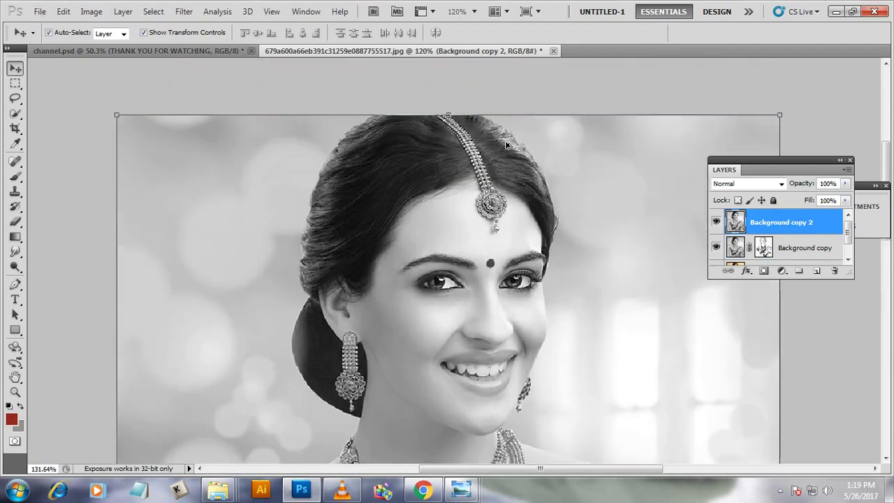
{"action": "scroll", "coordinate": [506, 144], "scroll_direction": "up", "scroll_amount": 1}
With the History Brush, paint gold and pink back onto the forehead chain and pendant
{"action": "left_click", "coordinate": [15, 222]}
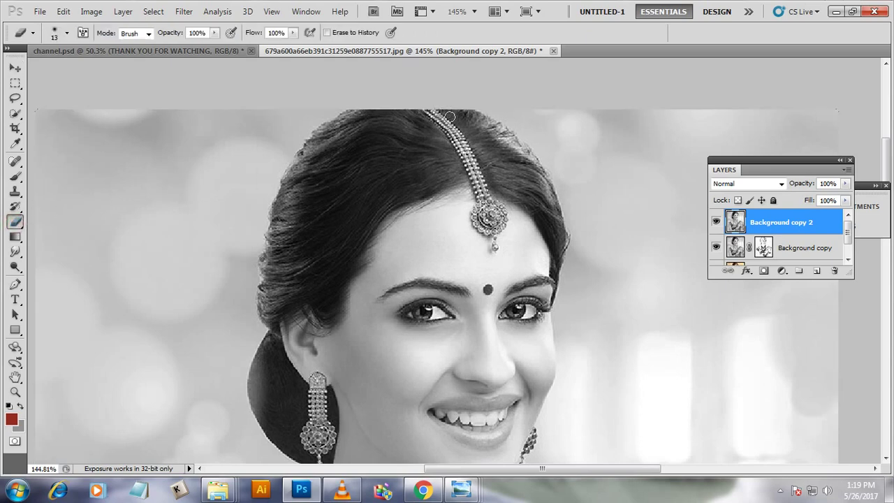
{"action": "scroll", "coordinate": [450, 117], "scroll_direction": "up", "scroll_amount": 2}
{"action": "scroll", "coordinate": [440, 115], "scroll_direction": "up", "scroll_amount": 2}
{"action": "mouse_move", "coordinate": [412, 109]}
{"action": "left_mouse_down"}
{"action": "mouse_move", "coordinate": [454, 132]}
{"action": "mouse_move", "coordinate": [489, 199]}
{"action": "left_mouse_up"}
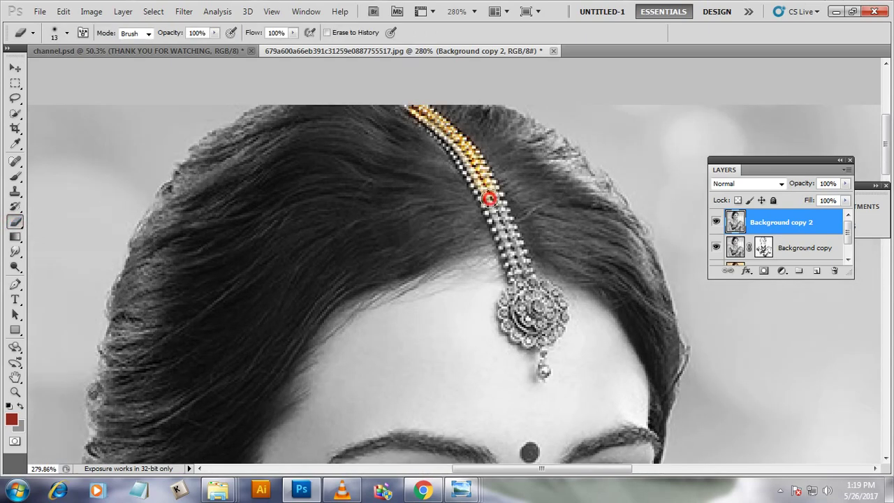
{"action": "mouse_move", "coordinate": [416, 110]}
{"action": "left_mouse_down"}
{"action": "mouse_move", "coordinate": [510, 235]}
{"action": "mouse_move", "coordinate": [523, 285]}
{"action": "mouse_move", "coordinate": [504, 315]}
{"action": "mouse_move", "coordinate": [553, 302]}
{"action": "mouse_move", "coordinate": [515, 327]}
{"action": "mouse_move", "coordinate": [536, 334]}
{"action": "mouse_move", "coordinate": [545, 295]}
{"action": "mouse_move", "coordinate": [557, 311]}
{"action": "left_mouse_up"}
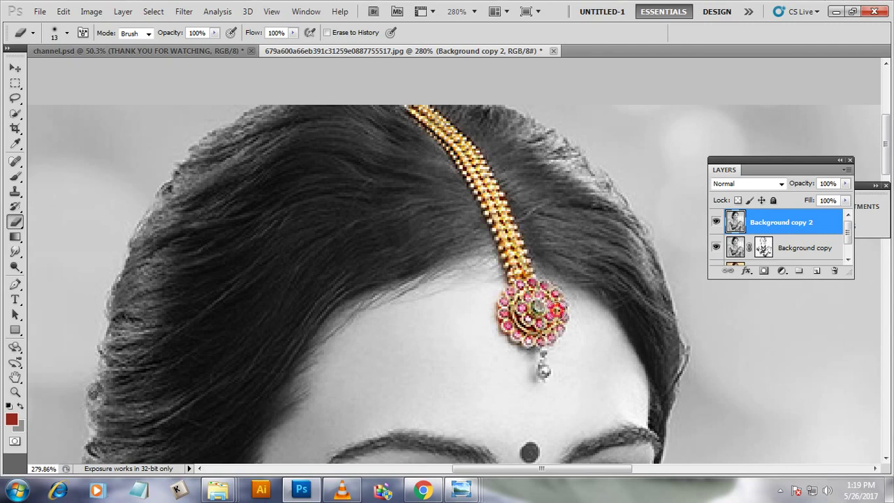
{"action": "scroll", "coordinate": [531, 237], "scroll_direction": "down", "scroll_amount": 3}
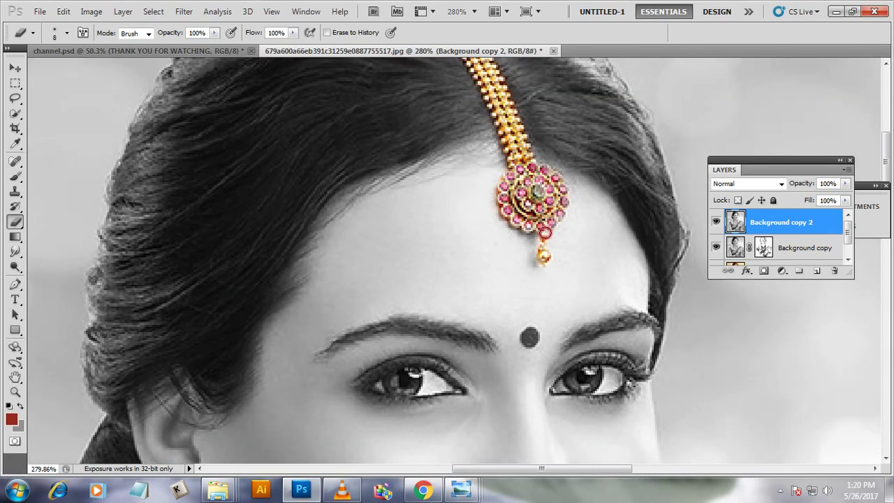
{"action": "scroll", "coordinate": [545, 232], "scroll_direction": "down", "scroll_amount": 2}
{"action": "scroll", "coordinate": [502, 135], "scroll_direction": "down", "scroll_amount": 2}
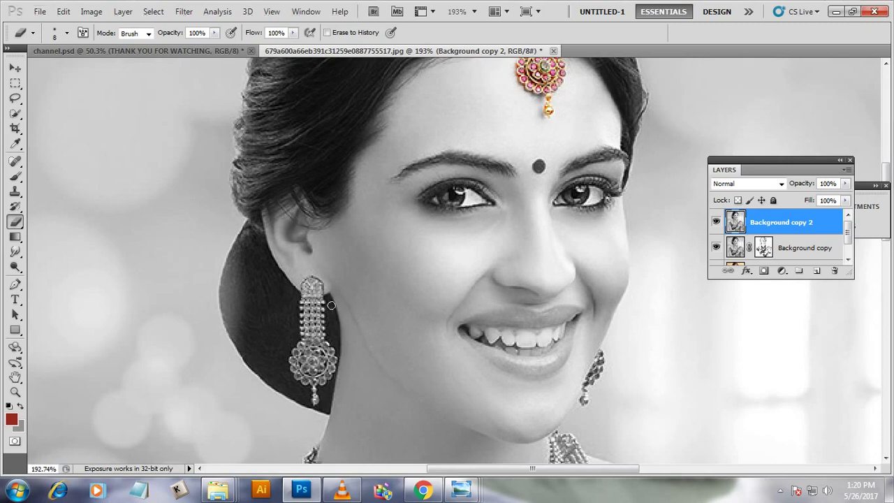
Restore colour to the left earring's top and chain
{"action": "scroll", "coordinate": [331, 305], "scroll_direction": "up", "scroll_amount": 2}
{"action": "scroll", "coordinate": [282, 300], "scroll_direction": "up", "scroll_amount": 2}
{"action": "scroll", "coordinate": [321, 222], "scroll_direction": "up", "scroll_amount": 1}
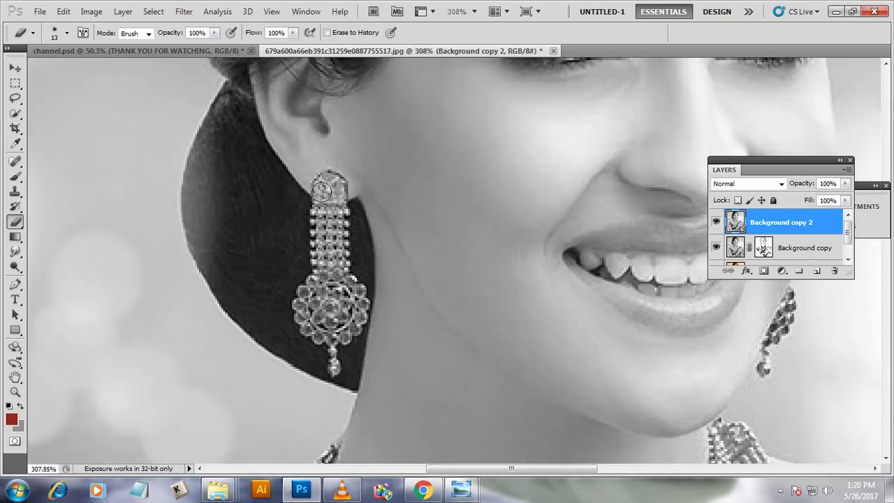
{"action": "mouse_move", "coordinate": [321, 192]}
{"action": "left_mouse_down"}
{"action": "mouse_move", "coordinate": [349, 200]}
{"action": "mouse_move", "coordinate": [341, 281]}
{"action": "mouse_move", "coordinate": [325, 231]}
{"action": "mouse_move", "coordinate": [316, 302]}
{"action": "mouse_move", "coordinate": [363, 292]}
{"action": "mouse_move", "coordinate": [318, 323]}
{"action": "mouse_move", "coordinate": [312, 294]}
{"action": "mouse_move", "coordinate": [334, 363]}
{"action": "mouse_move", "coordinate": [329, 301]}
{"action": "left_mouse_up"}
{"action": "scroll", "coordinate": [187, 235], "scroll_direction": "down", "scroll_amount": 3, "text": "alt"}
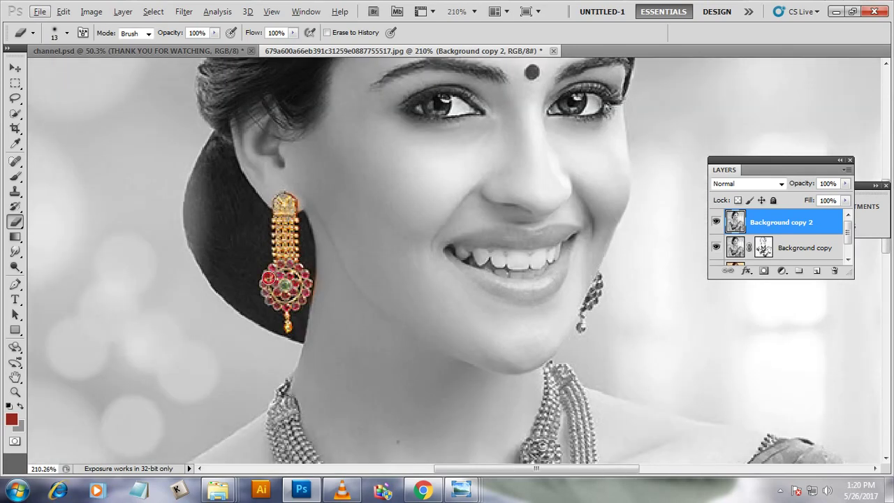
{"action": "scroll", "coordinate": [533, 293], "scroll_direction": "down", "scroll_amount": 2}
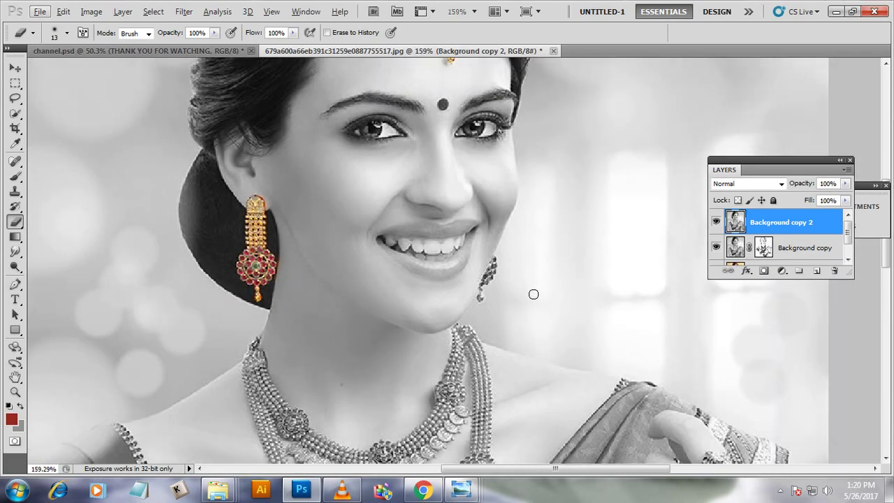
Paint the right earring back to its original colour
{"action": "scroll", "coordinate": [513, 267], "scroll_direction": "up", "scroll_amount": 1, "text": "alt"}
{"action": "scroll", "coordinate": [494, 260], "scroll_direction": "up", "scroll_amount": 2, "text": "alt"}
{"action": "scroll", "coordinate": [493, 262], "scroll_direction": "up", "scroll_amount": 2, "text": "alt"}
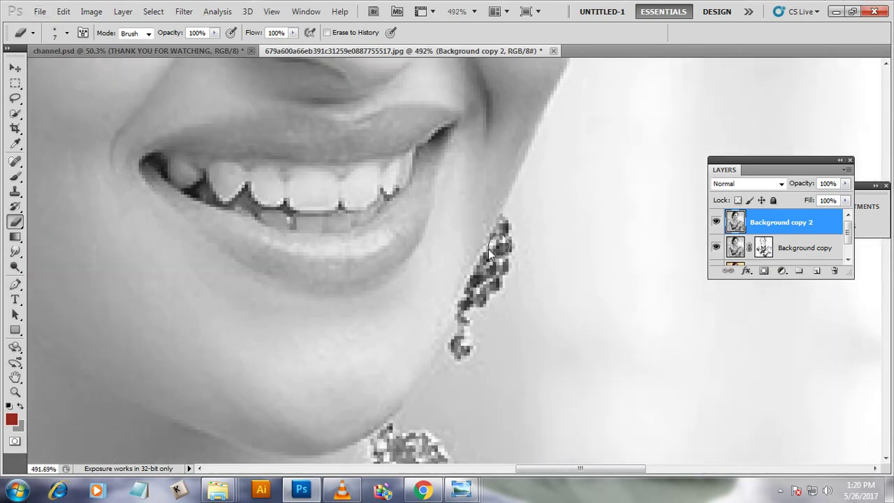
{"action": "left_click_drag", "start_coordinate": [496, 248], "coordinate": [476, 302]}
{"action": "mouse_move", "coordinate": [507, 222]}
{"action": "left_mouse_down"}
{"action": "mouse_move", "coordinate": [459, 346]}
{"action": "mouse_move", "coordinate": [475, 264]}
{"action": "left_mouse_up"}
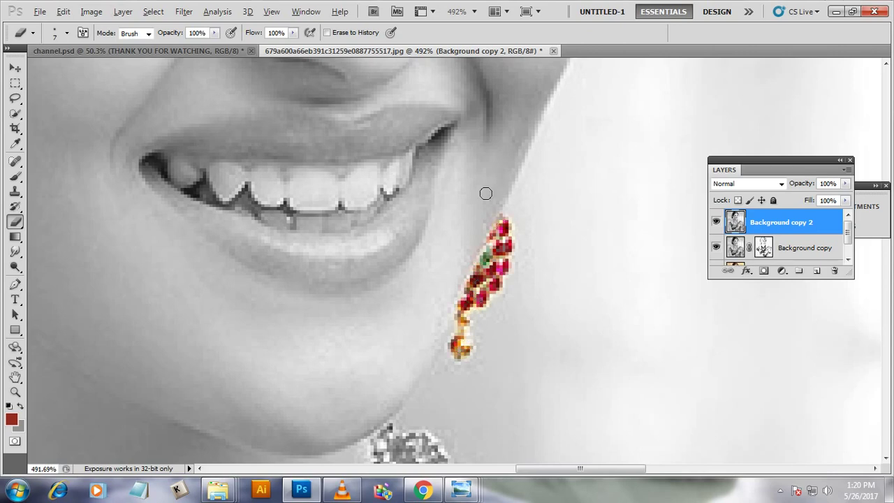
{"action": "scroll", "coordinate": [485, 191], "scroll_direction": "down", "scroll_amount": 3, "text": "alt"}
{"action": "scroll", "coordinate": [446, 167], "scroll_direction": "down", "scroll_amount": 3, "text": "alt"}
{"action": "scroll", "coordinate": [446, 166], "scroll_direction": "down", "scroll_amount": 2}
{"action": "scroll", "coordinate": [228, 250], "scroll_direction": "up", "scroll_amount": 1}
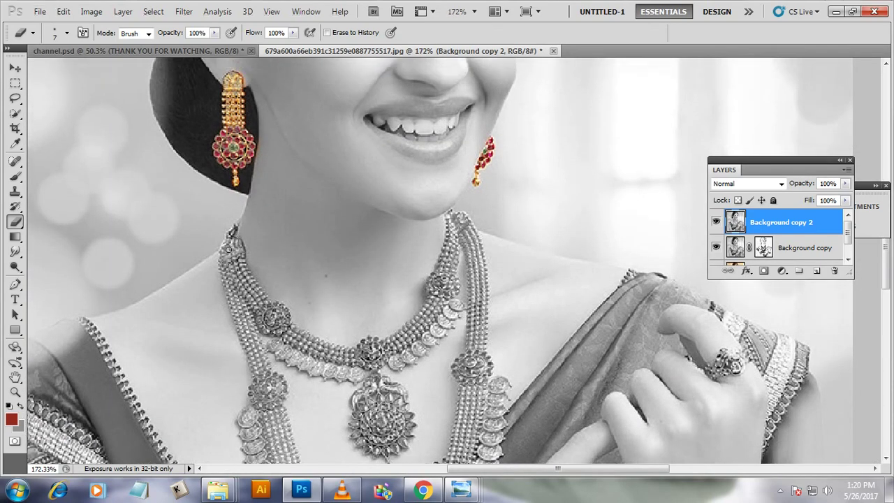
Restore gold along the upper necklace with its pink stones
{"action": "left_click_drag", "start_coordinate": [232, 265], "coordinate": [223, 247]}
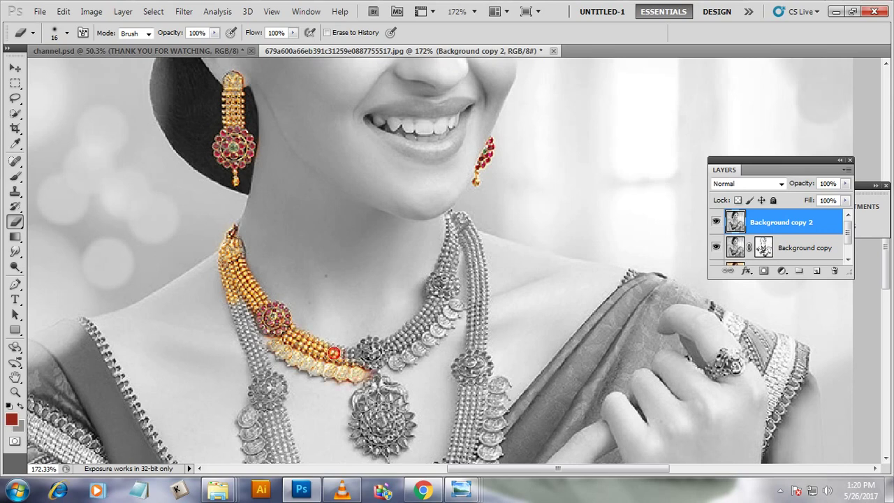
{"action": "left_click_drag", "start_coordinate": [334, 354], "coordinate": [364, 347]}
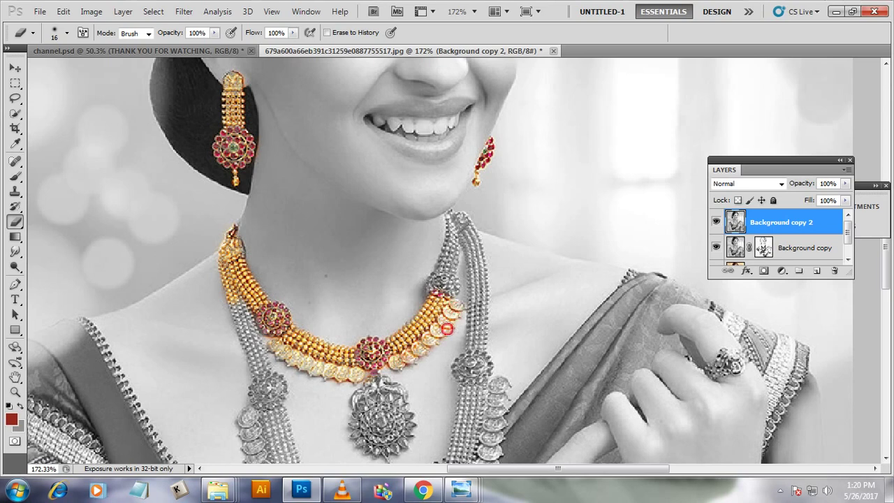
{"action": "scroll", "coordinate": [461, 294], "scroll_direction": "up", "scroll_amount": 2}
Bring gold back to the long strand right of the necklace and its red-stone medallion
{"action": "left_click_drag", "start_coordinate": [452, 279], "coordinate": [435, 336]}
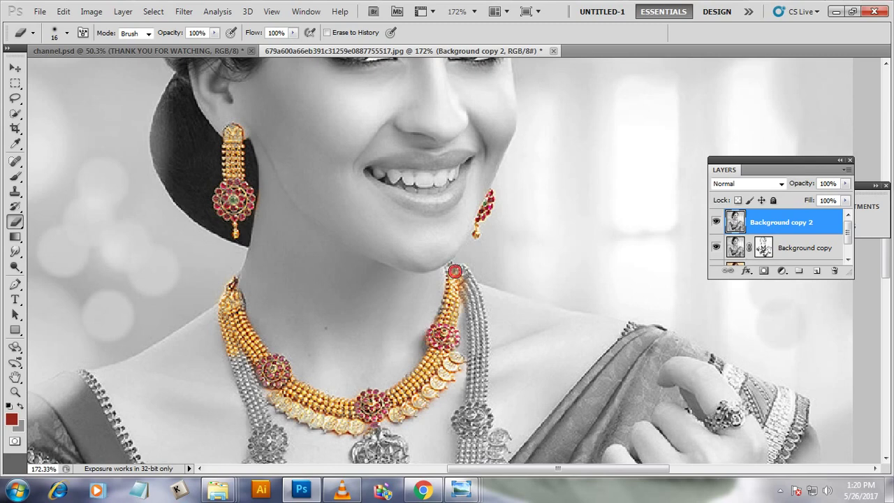
{"action": "left_click_drag", "start_coordinate": [459, 269], "coordinate": [476, 331]}
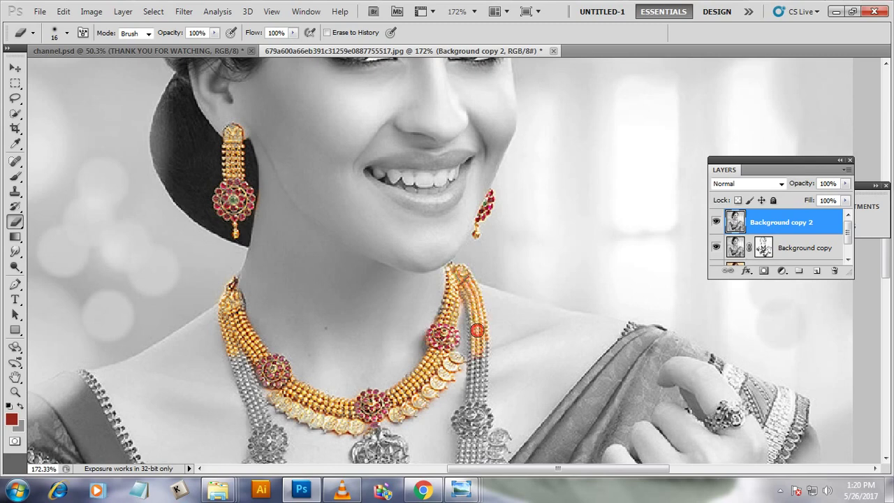
{"action": "left_click_drag", "start_coordinate": [470, 380], "coordinate": [481, 411]}
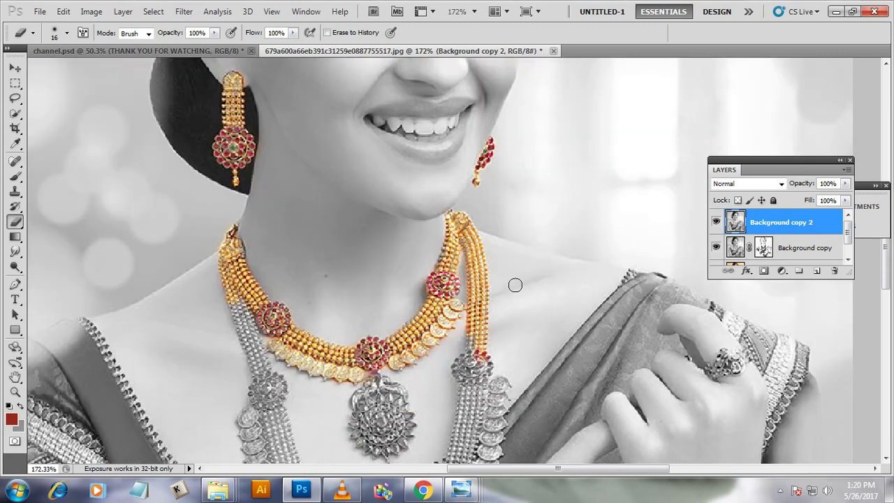
{"action": "scroll", "coordinate": [503, 301], "scroll_direction": "down", "scroll_amount": 3}
{"action": "scroll", "coordinate": [479, 328], "scroll_direction": "up", "scroll_amount": 2}
{"action": "mouse_move", "coordinate": [466, 212]}
{"action": "left_mouse_down"}
{"action": "mouse_move", "coordinate": [476, 225]}
{"action": "mouse_move", "coordinate": [464, 279]}
{"action": "mouse_move", "coordinate": [466, 262]}
{"action": "left_mouse_up"}
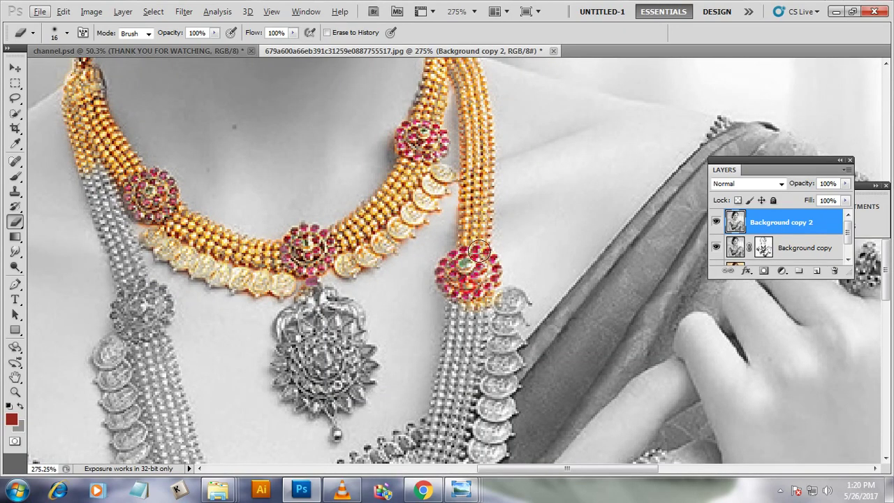
{"action": "scroll", "coordinate": [478, 253], "scroll_direction": "down", "scroll_amount": 3}
Restore gold to the long coin strand below the medallion
{"action": "mouse_move", "coordinate": [464, 219]}
{"action": "left_mouse_down"}
{"action": "mouse_move", "coordinate": [460, 247]}
{"action": "mouse_move", "coordinate": [509, 202]}
{"action": "mouse_move", "coordinate": [509, 288]}
{"action": "mouse_move", "coordinate": [481, 332]}
{"action": "mouse_move", "coordinate": [458, 313]}
{"action": "mouse_move", "coordinate": [463, 269]}
{"action": "mouse_move", "coordinate": [446, 297]}
{"action": "mouse_move", "coordinate": [429, 386]}
{"action": "mouse_move", "coordinate": [468, 298]}
{"action": "mouse_move", "coordinate": [488, 320]}
{"action": "mouse_move", "coordinate": [500, 304]}
{"action": "mouse_move", "coordinate": [501, 327]}
{"action": "left_mouse_up"}
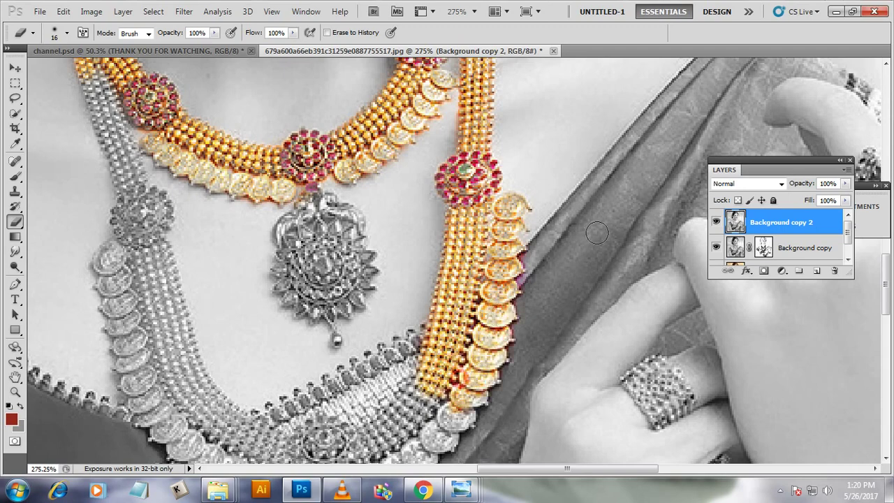
{"action": "scroll", "coordinate": [481, 267], "scroll_direction": "down", "scroll_amount": 3}
{"action": "mouse_move", "coordinate": [473, 272]}
{"action": "left_mouse_down"}
{"action": "mouse_move", "coordinate": [410, 343]}
{"action": "mouse_move", "coordinate": [373, 359]}
{"action": "mouse_move", "coordinate": [374, 371]}
{"action": "mouse_move", "coordinate": [411, 341]}
{"action": "mouse_move", "coordinate": [414, 350]}
{"action": "mouse_move", "coordinate": [442, 282]}
{"action": "mouse_move", "coordinate": [384, 317]}
{"action": "mouse_move", "coordinate": [395, 301]}
{"action": "mouse_move", "coordinate": [321, 328]}
{"action": "mouse_move", "coordinate": [310, 337]}
{"action": "mouse_move", "coordinate": [322, 347]}
{"action": "mouse_move", "coordinate": [237, 323]}
{"action": "mouse_move", "coordinate": [163, 231]}
{"action": "mouse_move", "coordinate": [230, 302]}
{"action": "mouse_move", "coordinate": [202, 316]}
{"action": "mouse_move", "coordinate": [152, 268]}
{"action": "mouse_move", "coordinate": [122, 141]}
{"action": "mouse_move", "coordinate": [113, 136]}
{"action": "mouse_move", "coordinate": [104, 148]}
{"action": "mouse_move", "coordinate": [100, 140]}
{"action": "mouse_move", "coordinate": [124, 246]}
{"action": "mouse_move", "coordinate": [161, 308]}
{"action": "mouse_move", "coordinate": [276, 375]}
{"action": "left_mouse_up"}
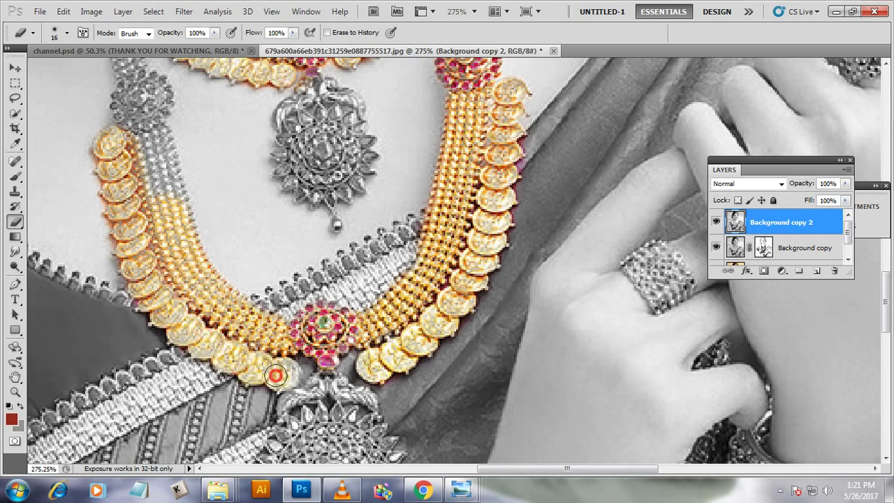
{"action": "scroll", "coordinate": [154, 213], "scroll_direction": "up", "scroll_amount": 3}
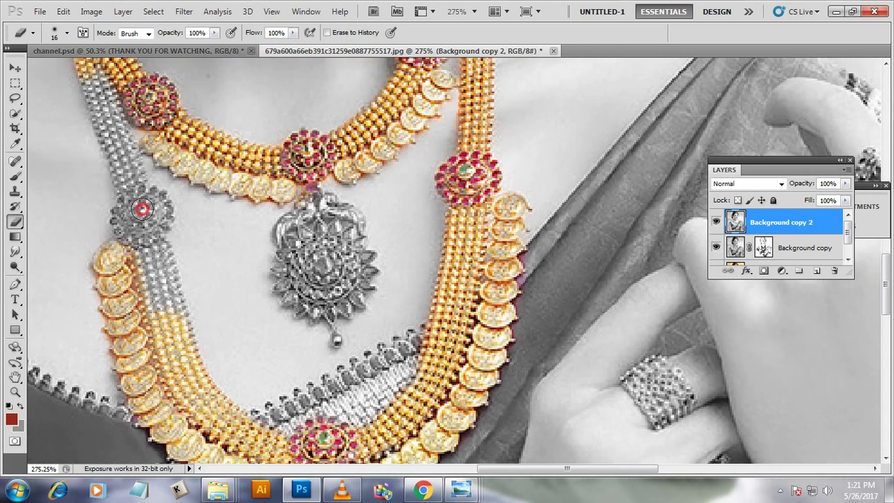
Bring colour back to the left necklace strand and its medallion
{"action": "mouse_move", "coordinate": [141, 210]}
{"action": "left_mouse_down"}
{"action": "mouse_move", "coordinate": [143, 195]}
{"action": "mouse_move", "coordinate": [133, 204]}
{"action": "mouse_move", "coordinate": [159, 218]}
{"action": "mouse_move", "coordinate": [148, 236]}
{"action": "mouse_move", "coordinate": [167, 295]}
{"action": "mouse_move", "coordinate": [163, 324]}
{"action": "mouse_move", "coordinate": [171, 287]}
{"action": "mouse_move", "coordinate": [190, 380]}
{"action": "left_mouse_up"}
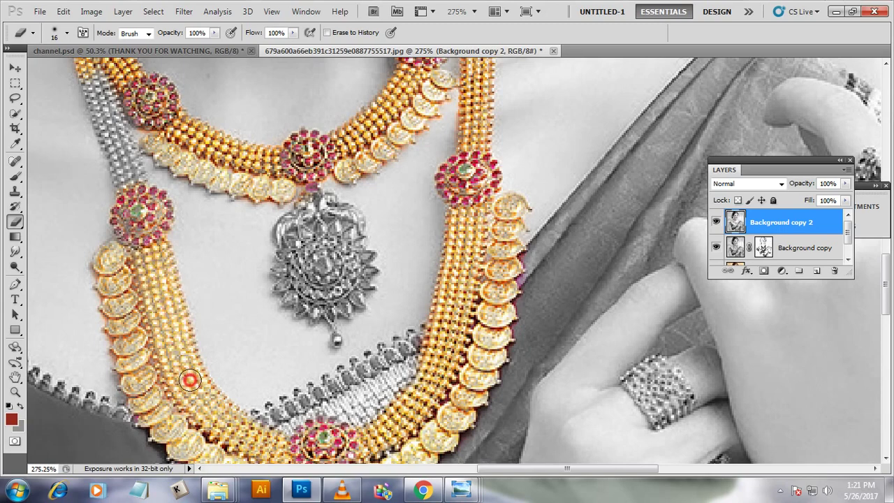
{"action": "scroll", "coordinate": [209, 412], "scroll_direction": "down", "scroll_amount": 3}
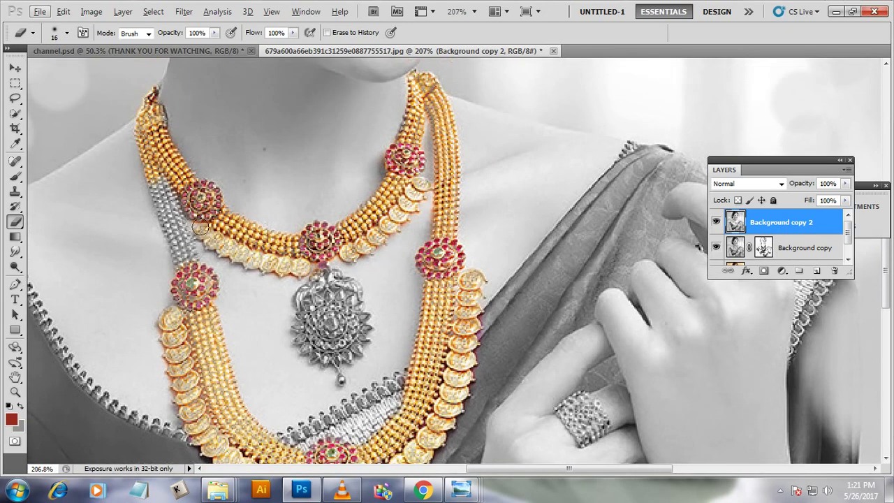
{"action": "mouse_move", "coordinate": [167, 194]}
{"action": "left_mouse_down"}
{"action": "mouse_move", "coordinate": [152, 166]}
{"action": "mouse_move", "coordinate": [189, 270]}
{"action": "mouse_move", "coordinate": [182, 248]}
{"action": "left_mouse_up"}
Restore gold to the central pendant, from its top to the bottom drop
{"action": "mouse_move", "coordinate": [322, 282]}
{"action": "left_mouse_down"}
{"action": "mouse_move", "coordinate": [307, 300]}
{"action": "mouse_move", "coordinate": [336, 293]}
{"action": "mouse_move", "coordinate": [338, 321]}
{"action": "mouse_move", "coordinate": [311, 325]}
{"action": "mouse_move", "coordinate": [314, 307]}
{"action": "mouse_move", "coordinate": [305, 342]}
{"action": "mouse_move", "coordinate": [321, 364]}
{"action": "mouse_move", "coordinate": [359, 328]}
{"action": "left_mouse_up"}
{"action": "left_click_drag", "start_coordinate": [341, 380], "coordinate": [356, 326]}
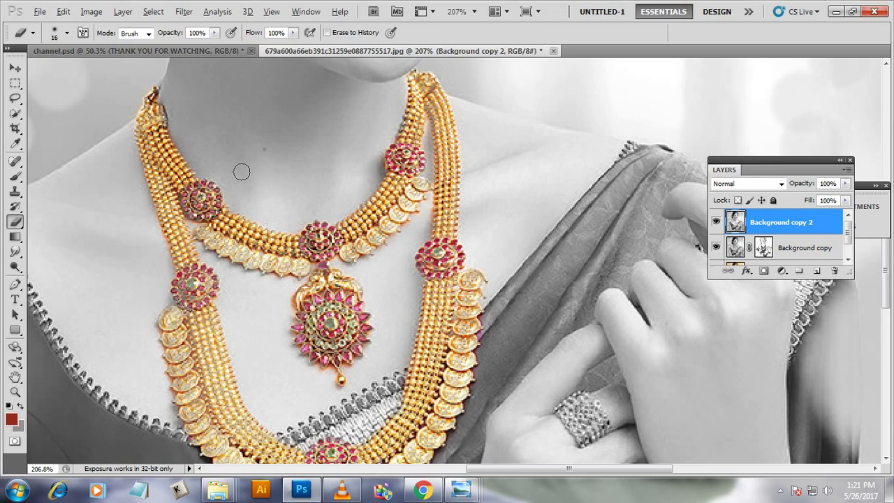
{"action": "scroll", "coordinate": [239, 170], "scroll_direction": "down", "scroll_amount": 2}
{"action": "scroll", "coordinate": [287, 196], "scroll_direction": "down", "scroll_amount": 3}
{"action": "scroll", "coordinate": [293, 245], "scroll_direction": "down", "scroll_amount": 2}
Paint colour back onto the large lower pendant and its left edge
{"action": "scroll", "coordinate": [305, 258], "scroll_direction": "up", "scroll_amount": 2}
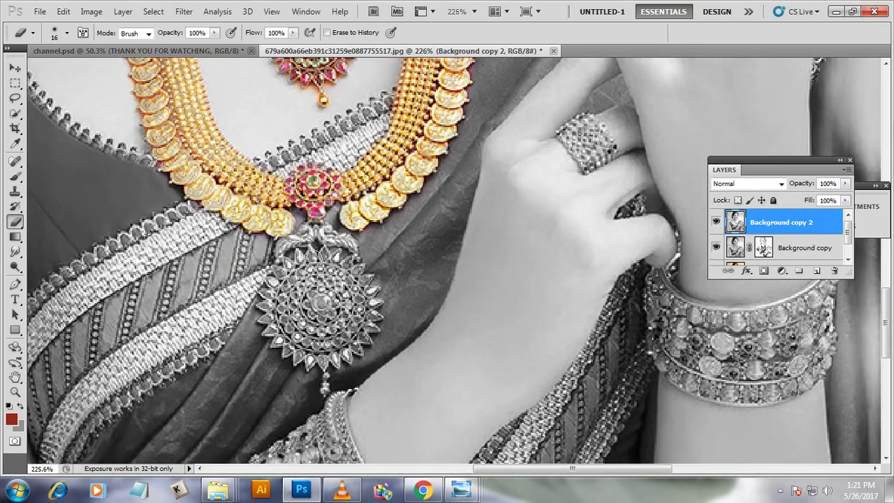
{"action": "mouse_move", "coordinate": [288, 248]}
{"action": "left_mouse_down"}
{"action": "mouse_move", "coordinate": [342, 241]}
{"action": "mouse_move", "coordinate": [342, 268]}
{"action": "mouse_move", "coordinate": [280, 282]}
{"action": "mouse_move", "coordinate": [295, 280]}
{"action": "left_mouse_up"}
{"action": "mouse_move", "coordinate": [274, 288]}
{"action": "left_mouse_down"}
{"action": "mouse_move", "coordinate": [265, 314]}
{"action": "mouse_move", "coordinate": [276, 334]}
{"action": "mouse_move", "coordinate": [322, 360]}
{"action": "mouse_move", "coordinate": [353, 346]}
{"action": "mouse_move", "coordinate": [371, 304]}
{"action": "mouse_move", "coordinate": [349, 273]}
{"action": "mouse_move", "coordinate": [306, 332]}
{"action": "mouse_move", "coordinate": [298, 314]}
{"action": "mouse_move", "coordinate": [314, 333]}
{"action": "mouse_move", "coordinate": [321, 286]}
{"action": "mouse_move", "coordinate": [328, 301]}
{"action": "mouse_move", "coordinate": [355, 304]}
{"action": "mouse_move", "coordinate": [373, 293]}
{"action": "mouse_move", "coordinate": [357, 294]}
{"action": "left_mouse_up"}
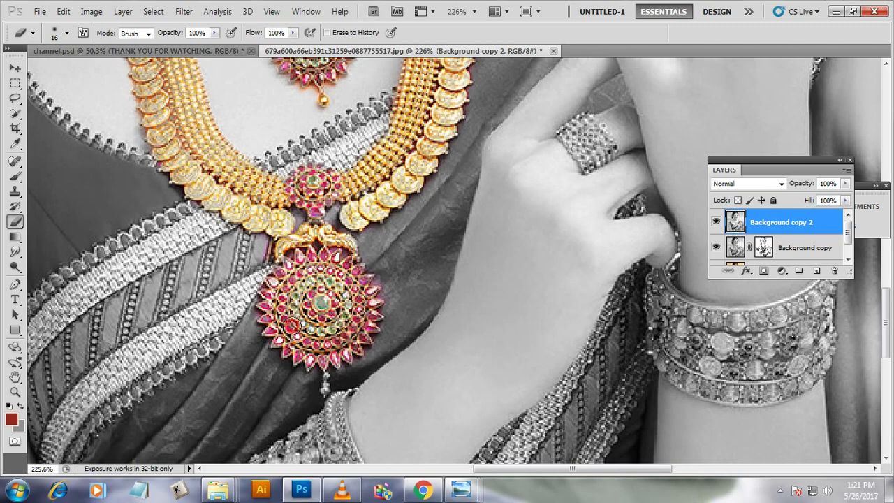
{"action": "scroll", "coordinate": [300, 328], "scroll_direction": "down", "scroll_amount": 2}
{"action": "scroll", "coordinate": [299, 338], "scroll_direction": "down", "scroll_amount": 1}
{"action": "scroll", "coordinate": [298, 338], "scroll_direction": "up", "scroll_amount": 2}
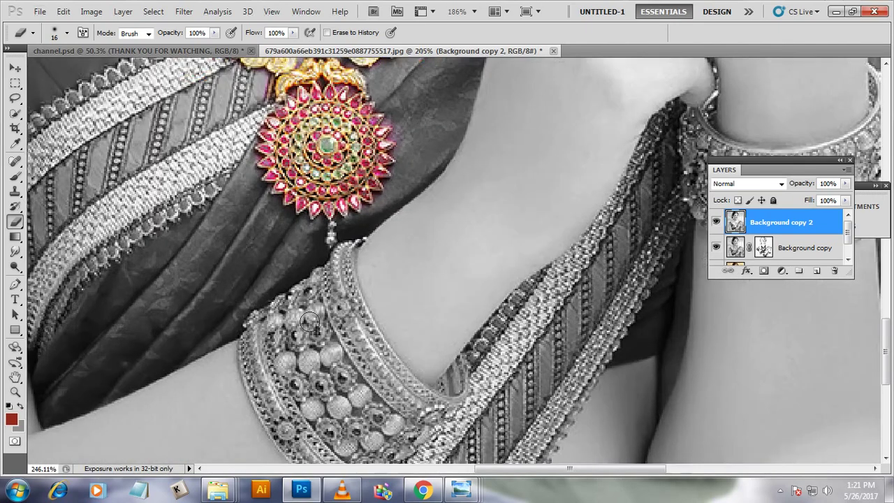
Restore gold, pearls and stones on the wide left-arm bangle
{"action": "mouse_move", "coordinate": [297, 331]}
{"action": "left_mouse_down"}
{"action": "mouse_move", "coordinate": [325, 269]}
{"action": "mouse_move", "coordinate": [345, 250]}
{"action": "mouse_move", "coordinate": [339, 286]}
{"action": "mouse_move", "coordinate": [386, 379]}
{"action": "mouse_move", "coordinate": [426, 411]}
{"action": "mouse_move", "coordinate": [458, 370]}
{"action": "mouse_move", "coordinate": [441, 393]}
{"action": "left_mouse_up"}
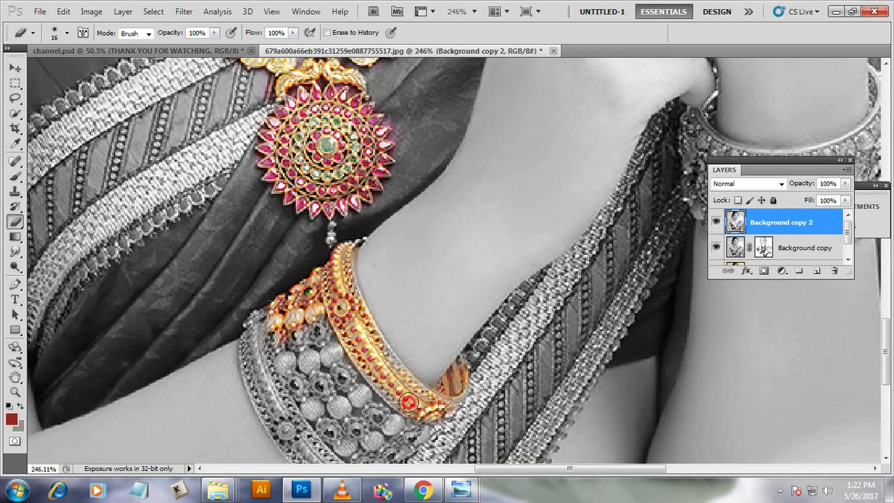
{"action": "scroll", "coordinate": [135, 262], "scroll_direction": "down", "scroll_amount": 3}
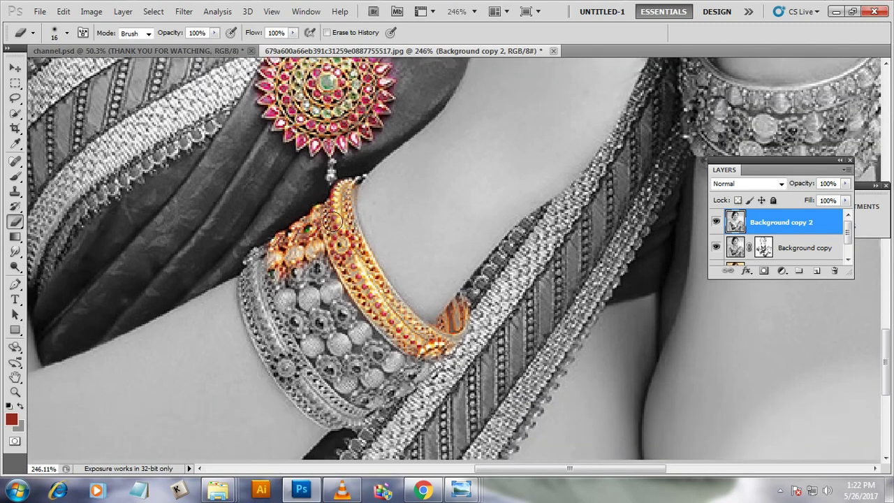
{"action": "scroll", "coordinate": [135, 262], "scroll_direction": "down", "scroll_amount": 2}
{"action": "mouse_move", "coordinate": [259, 215]}
{"action": "left_mouse_down"}
{"action": "mouse_move", "coordinate": [256, 265]}
{"action": "mouse_move", "coordinate": [267, 307]}
{"action": "mouse_move", "coordinate": [321, 360]}
{"action": "mouse_move", "coordinate": [285, 339]}
{"action": "mouse_move", "coordinate": [364, 369]}
{"action": "mouse_move", "coordinate": [385, 341]}
{"action": "mouse_move", "coordinate": [370, 347]}
{"action": "mouse_move", "coordinate": [413, 318]}
{"action": "mouse_move", "coordinate": [363, 328]}
{"action": "mouse_move", "coordinate": [343, 297]}
{"action": "mouse_move", "coordinate": [335, 259]}
{"action": "mouse_move", "coordinate": [286, 259]}
{"action": "mouse_move", "coordinate": [327, 349]}
{"action": "mouse_move", "coordinate": [361, 369]}
{"action": "mouse_move", "coordinate": [384, 329]}
{"action": "mouse_move", "coordinate": [293, 311]}
{"action": "mouse_move", "coordinate": [326, 375]}
{"action": "mouse_move", "coordinate": [289, 301]}
{"action": "mouse_move", "coordinate": [275, 307]}
{"action": "mouse_move", "coordinate": [284, 334]}
{"action": "mouse_move", "coordinate": [353, 133]}
{"action": "mouse_move", "coordinate": [332, 187]}
{"action": "left_mouse_up"}
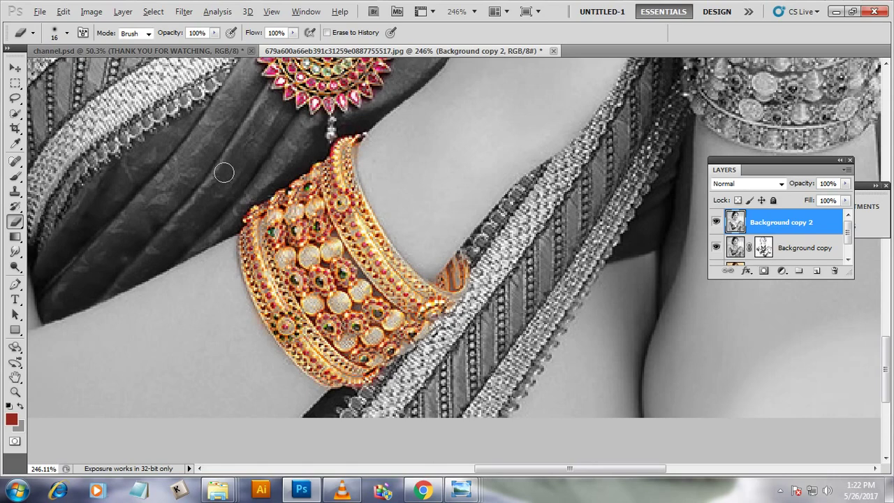
{"action": "scroll", "coordinate": [237, 189], "scroll_direction": "down", "scroll_amount": 1}
{"action": "scroll", "coordinate": [263, 214], "scroll_direction": "down", "scroll_amount": 1}
{"action": "scroll", "coordinate": [293, 212], "scroll_direction": "up", "scroll_amount": 1}
{"action": "scroll", "coordinate": [313, 211], "scroll_direction": "up", "scroll_amount": 2}
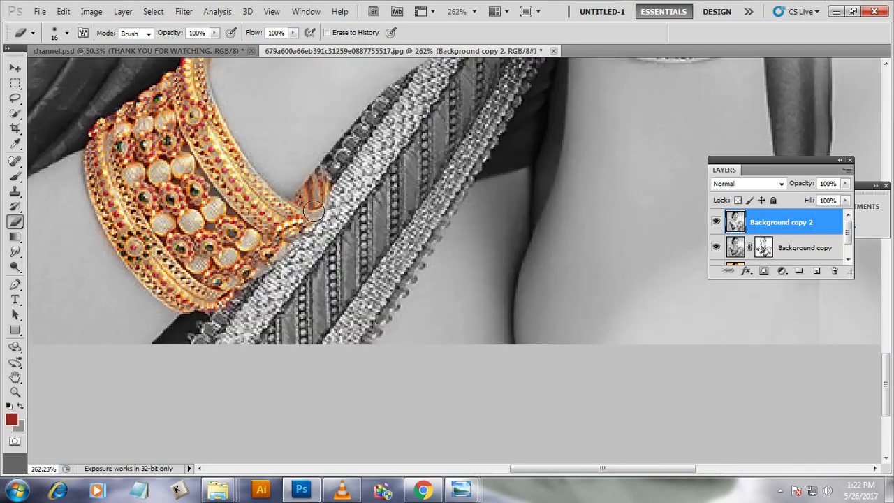
{"action": "scroll", "coordinate": [279, 272], "scroll_direction": "down", "scroll_amount": 1}
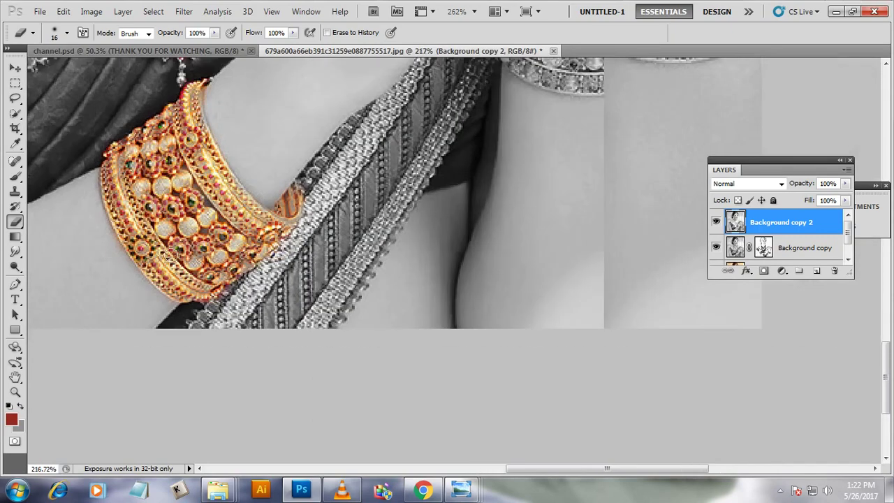
{"action": "scroll", "coordinate": [349, 252], "scroll_direction": "down", "scroll_amount": 1}
{"action": "scroll", "coordinate": [454, 230], "scroll_direction": "down", "scroll_amount": 1}
{"action": "scroll", "coordinate": [433, 252], "scroll_direction": "down", "scroll_amount": 1}
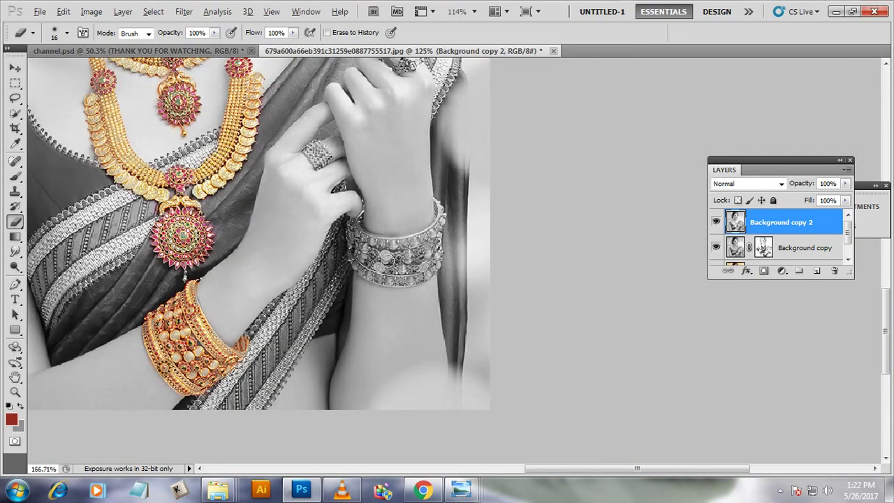
Paint gold back onto the right wrist bangle
{"action": "scroll", "coordinate": [346, 217], "scroll_direction": "up", "scroll_amount": 2}
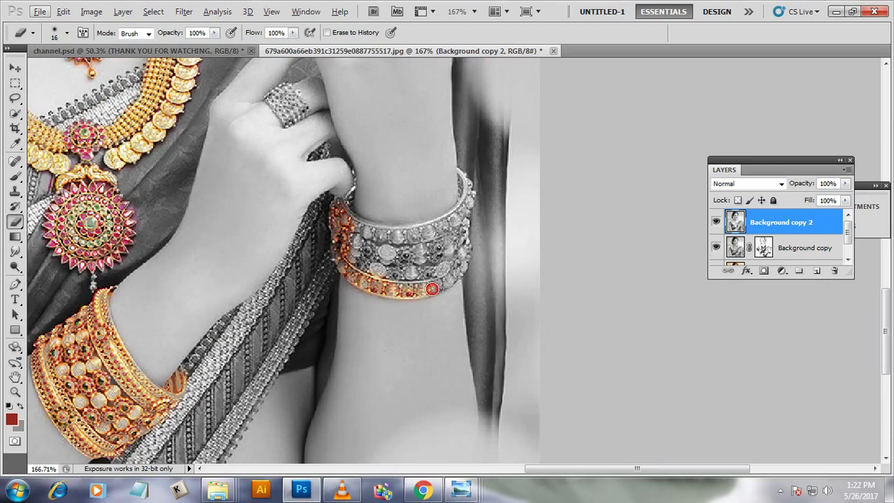
{"action": "left_click_drag", "start_coordinate": [463, 268], "coordinate": [445, 263]}
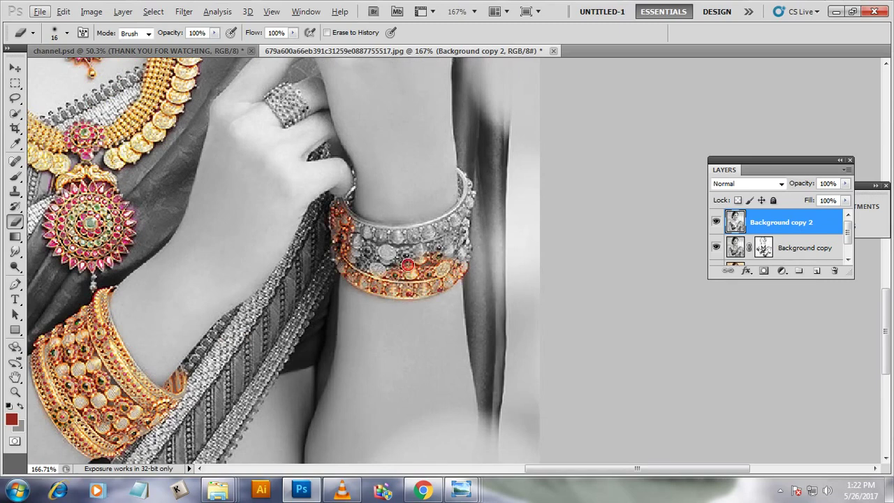
{"action": "mouse_move", "coordinate": [376, 272]}
{"action": "left_mouse_down"}
{"action": "mouse_move", "coordinate": [392, 237]}
{"action": "mouse_move", "coordinate": [414, 226]}
{"action": "left_mouse_up"}
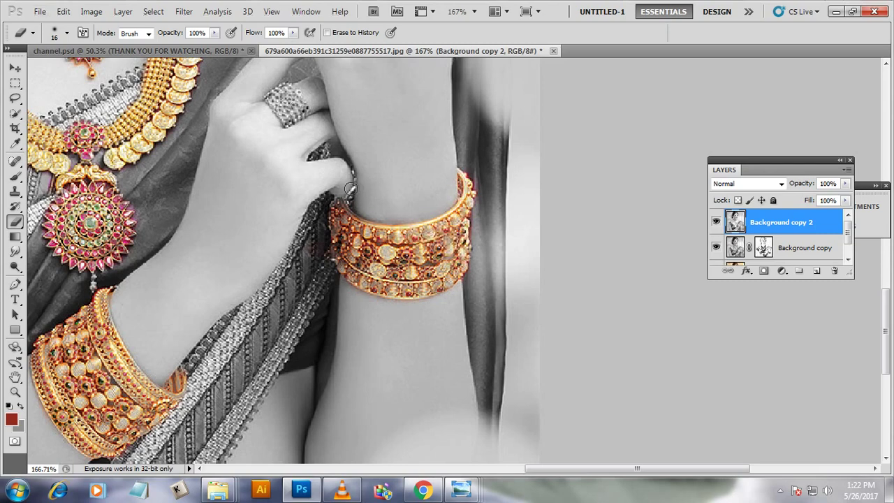
{"action": "scroll", "coordinate": [295, 160], "scroll_direction": "down", "scroll_amount": 2}
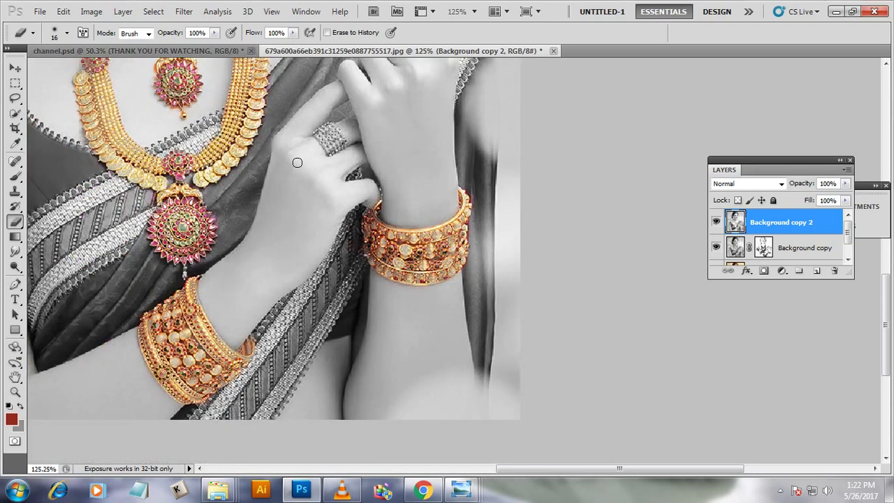
{"action": "scroll", "coordinate": [307, 175], "scroll_direction": "down", "scroll_amount": 1}
{"action": "scroll", "coordinate": [321, 186], "scroll_direction": "up", "scroll_amount": 2}
{"action": "scroll", "coordinate": [322, 185], "scroll_direction": "up", "scroll_amount": 2}
Restore gold colour to both finger rings
{"action": "left_click_drag", "start_coordinate": [322, 185], "coordinate": [342, 179]}
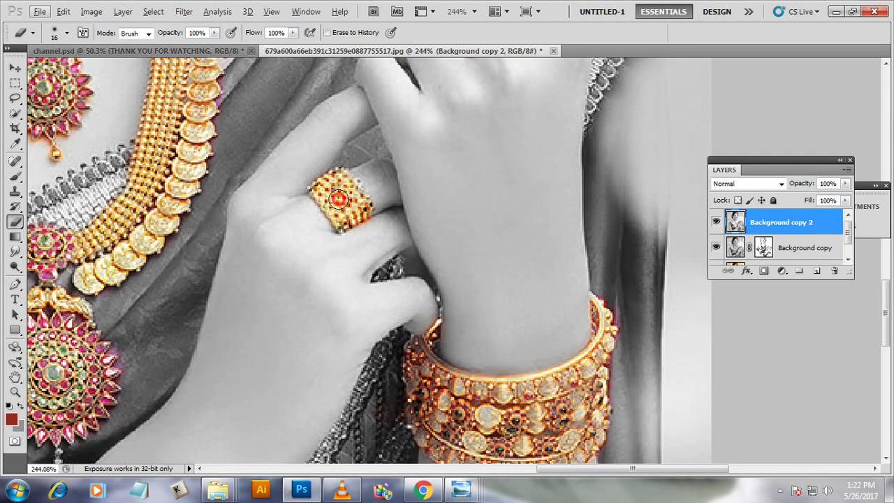
{"action": "scroll", "coordinate": [419, 293], "scroll_direction": "down", "scroll_amount": 2}
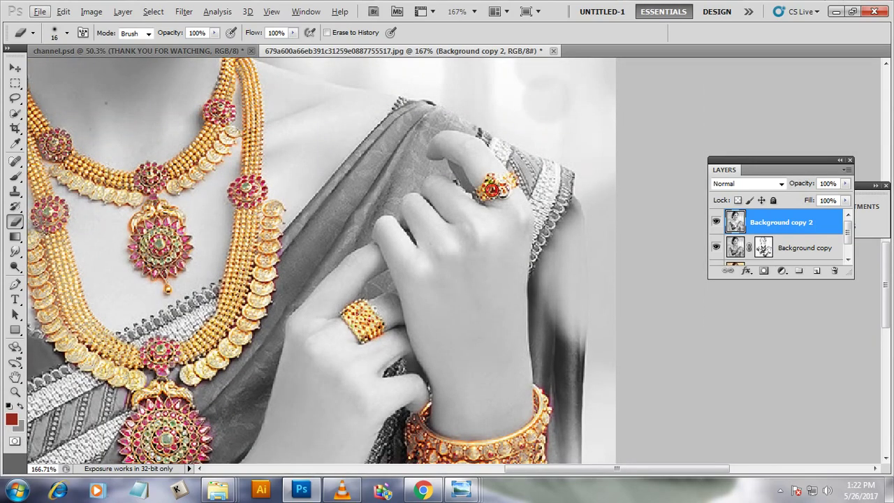
{"action": "left_click_drag", "start_coordinate": [480, 196], "coordinate": [464, 187]}
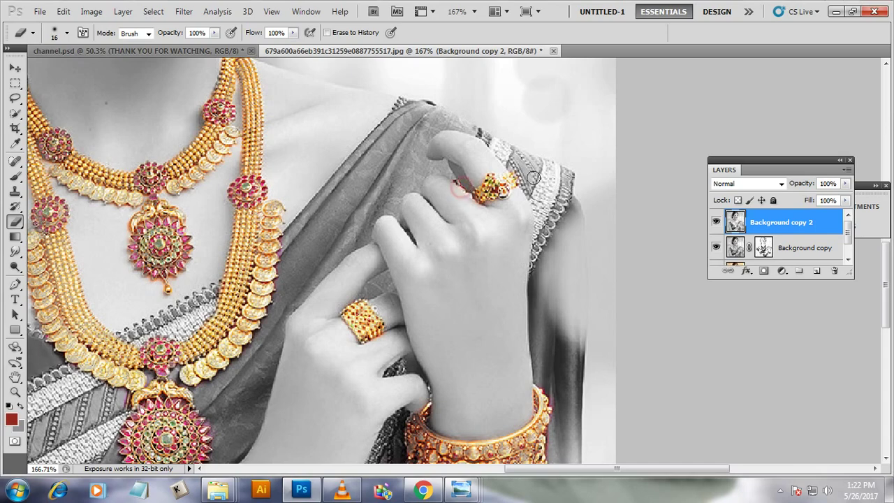
{"action": "scroll", "coordinate": [533, 178], "scroll_direction": "down", "scroll_amount": 1}
{"action": "scroll", "coordinate": [503, 189], "scroll_direction": "down", "scroll_amount": 1}
{"action": "scroll", "coordinate": [461, 203], "scroll_direction": "down", "scroll_amount": 1}
Zoom out to view the whole colour-restored portrait and open the Image > Adjustments menu
{"action": "scroll", "coordinate": [406, 223], "scroll_direction": "down", "scroll_amount": 1}
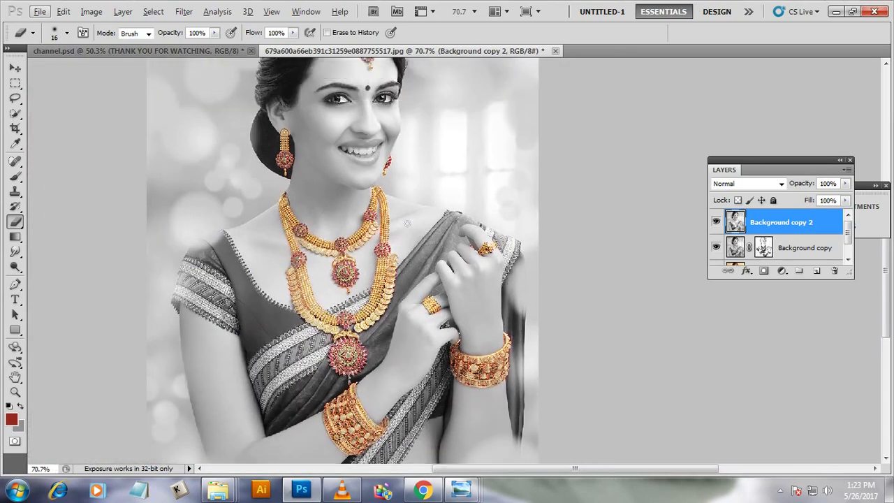
{"action": "scroll", "coordinate": [406, 223], "scroll_direction": "down", "scroll_amount": 1}
{"action": "scroll", "coordinate": [407, 224], "scroll_direction": "up", "scroll_amount": 1}
{"action": "scroll", "coordinate": [535, 133], "scroll_direction": "down", "scroll_amount": 1}
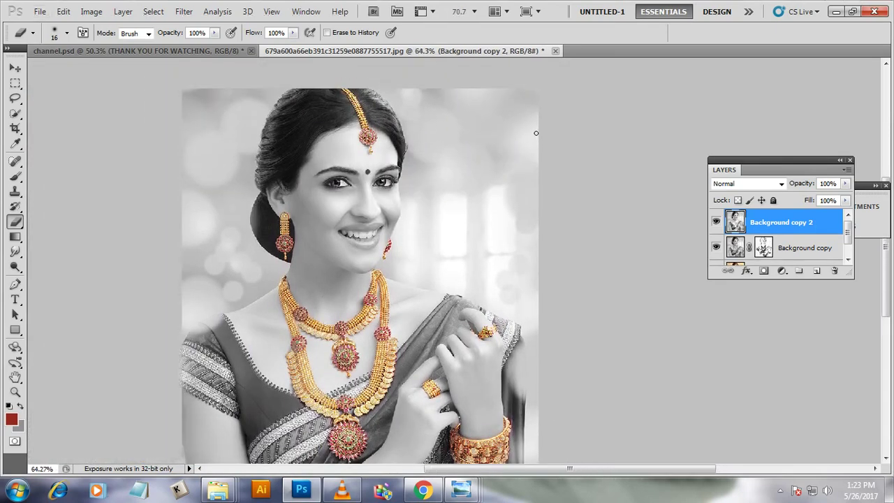
{"action": "scroll", "coordinate": [536, 133], "scroll_direction": "down", "scroll_amount": 1}
{"action": "scroll", "coordinate": [597, 183], "scroll_direction": "up", "scroll_amount": 1}
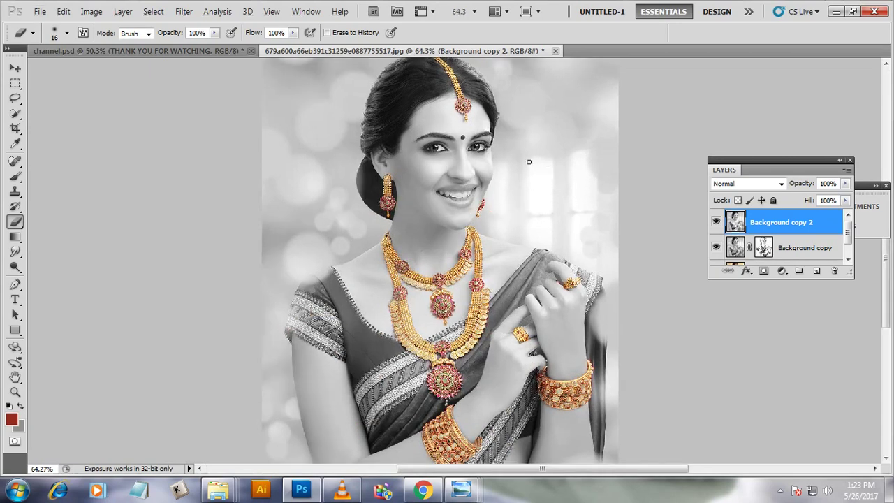
{"action": "scroll", "coordinate": [529, 162], "scroll_direction": "down", "scroll_amount": 1}
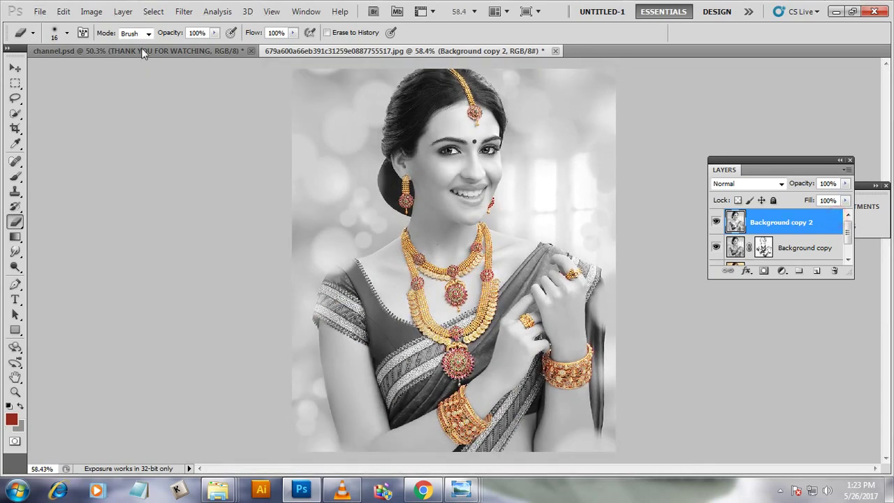
{"action": "left_click", "coordinate": [92, 11]}
{"action": "mouse_move", "coordinate": [111, 44]}
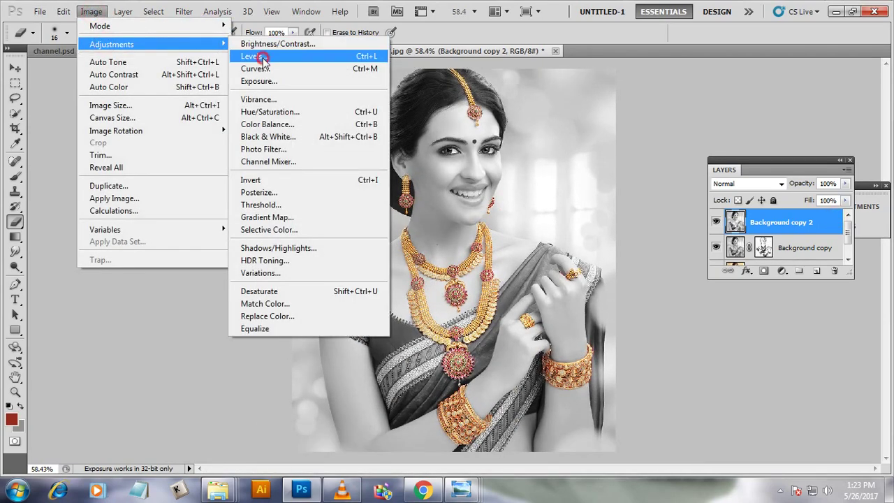
Apply Levels with black point 9, midtone 0.62 and white point 245
{"action": "left_click", "coordinate": [268, 56]}
{"action": "left_click_drag", "start_coordinate": [705, 178], "coordinate": [726, 183]}
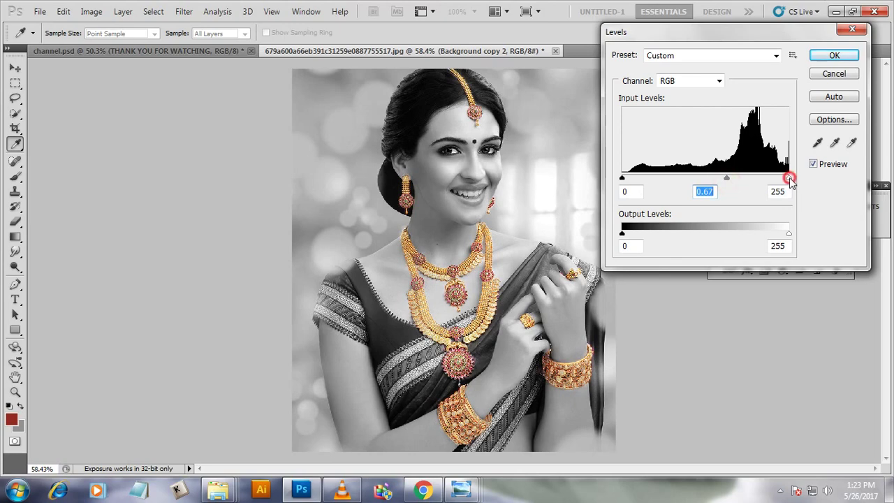
{"action": "left_click_drag", "start_coordinate": [789, 179], "coordinate": [785, 180]}
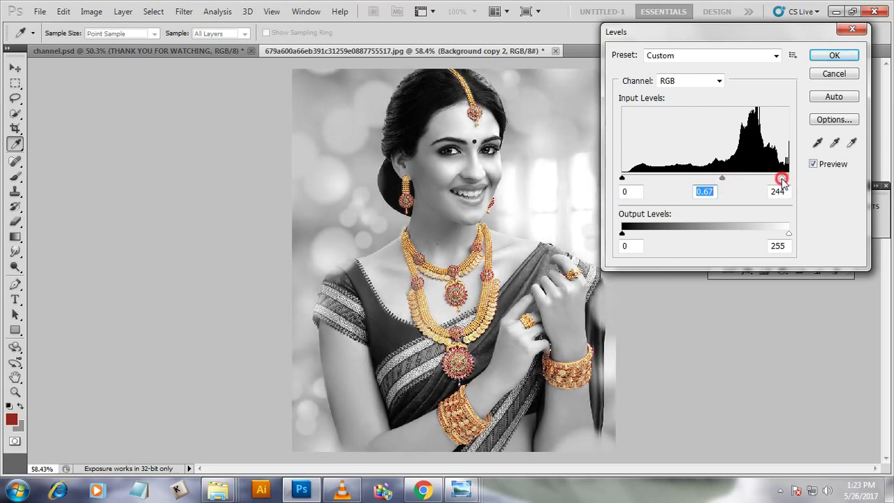
{"action": "left_click", "coordinate": [783, 182]}
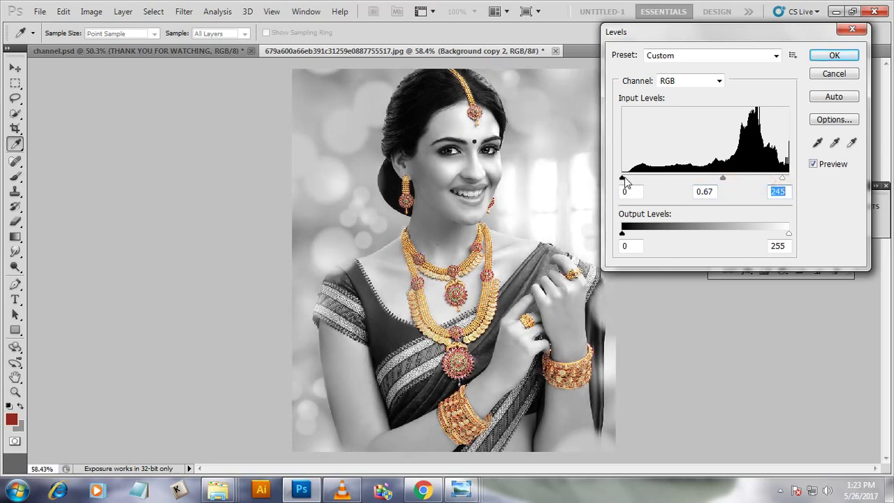
{"action": "left_click_drag", "start_coordinate": [623, 178], "coordinate": [656, 180]}
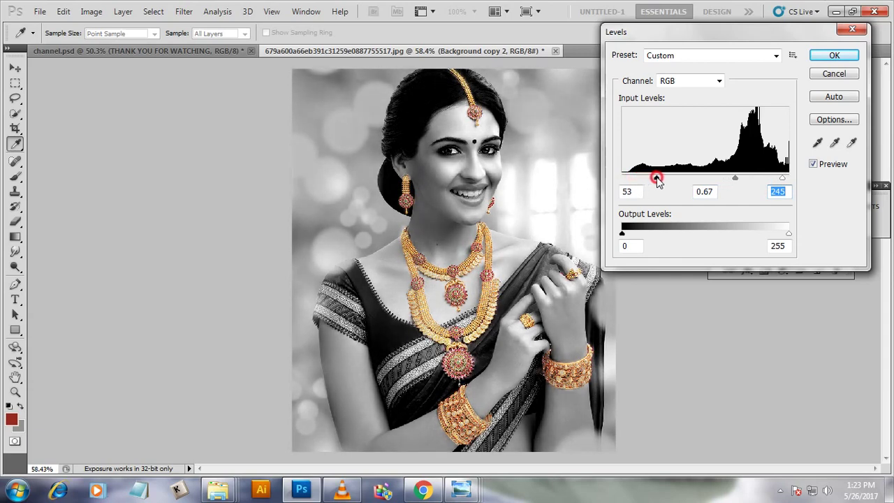
{"action": "left_click_drag", "start_coordinate": [657, 180], "coordinate": [627, 179]}
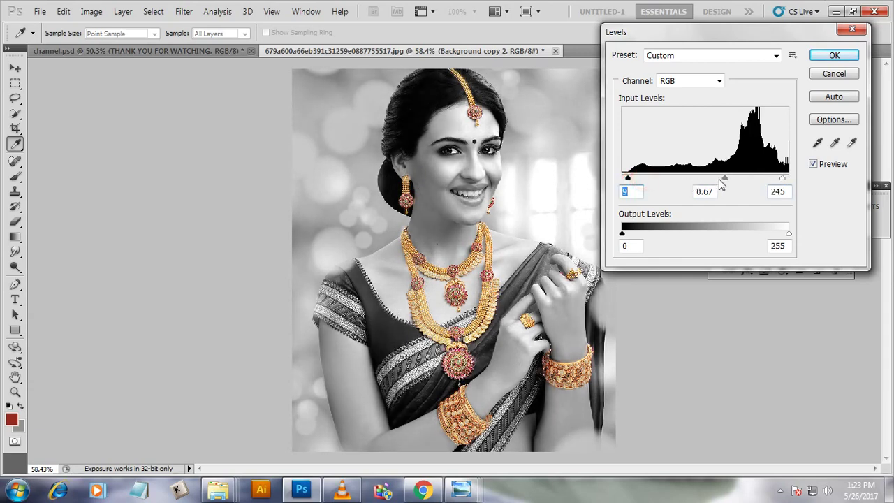
{"action": "left_click_drag", "start_coordinate": [717, 179], "coordinate": [734, 178]}
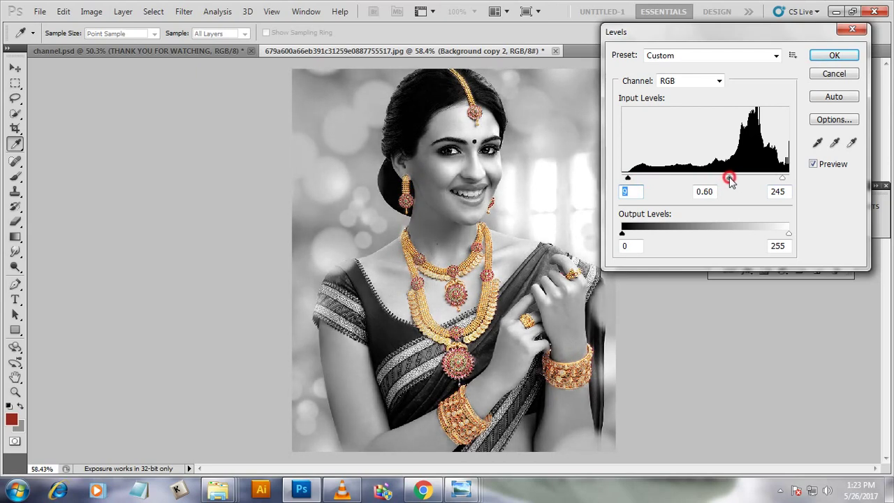
{"action": "left_click_drag", "start_coordinate": [729, 179], "coordinate": [732, 179]}
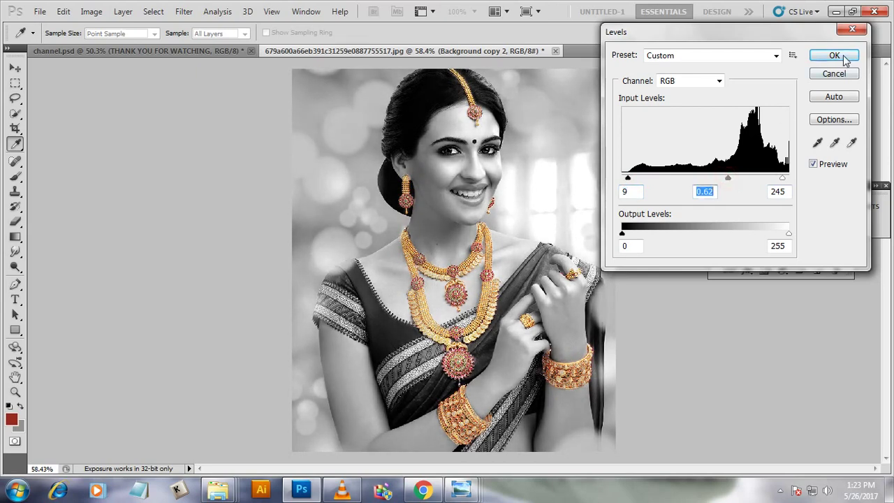
{"action": "left_click", "coordinate": [834, 55]}
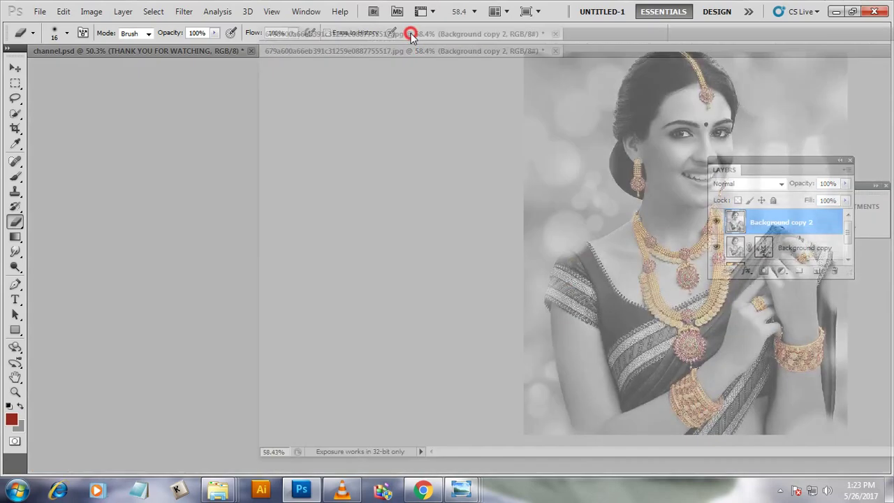
Float the portrait into its own maximized window, fitted to the screen
{"action": "left_click_drag", "start_coordinate": [411, 51], "coordinate": [412, 19]}
{"action": "left_click", "coordinate": [508, 19]}
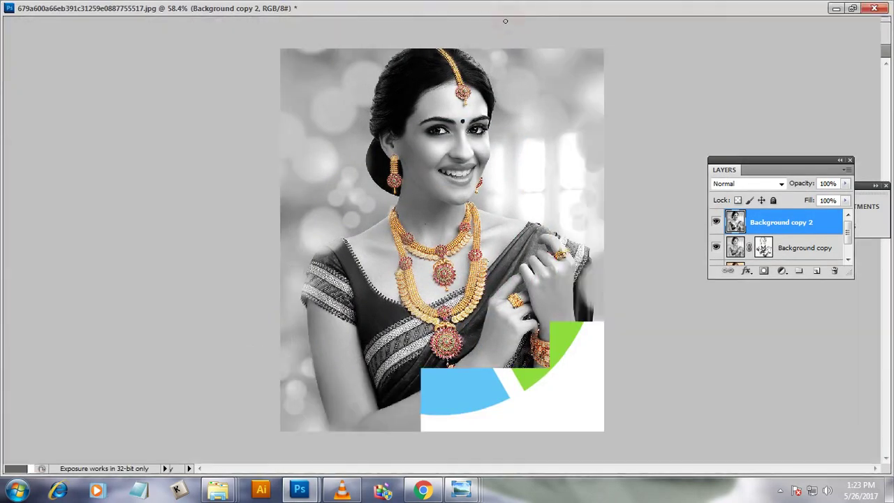
{"action": "key", "text": "ctrl+0"}
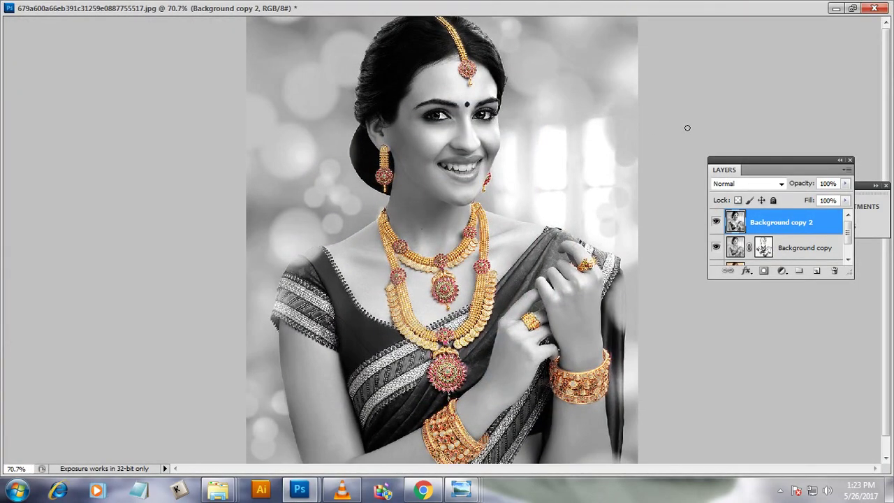
Zoom in and out to inspect the high-contrast portrait with its coloured jewellery
{"action": "scroll", "coordinate": [683, 124], "scroll_direction": "down", "scroll_amount": 1}
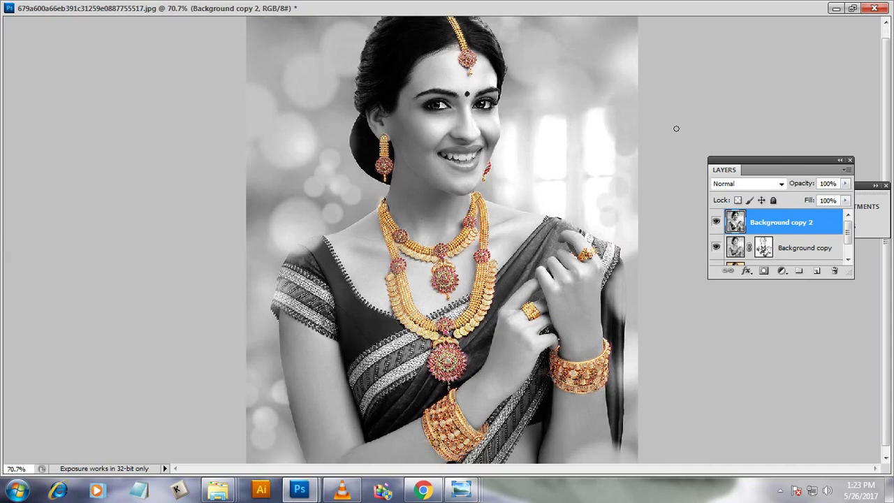
{"action": "scroll", "coordinate": [625, 143], "scroll_direction": "up", "scroll_amount": 2}
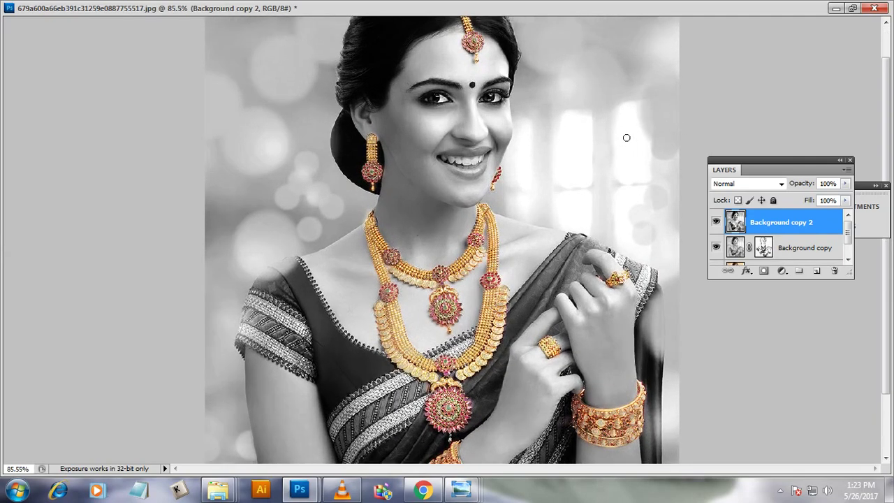
{"action": "scroll", "coordinate": [656, 127], "scroll_direction": "down", "scroll_amount": 2}
{"action": "scroll", "coordinate": [656, 127], "scroll_direction": "down", "scroll_amount": 1}
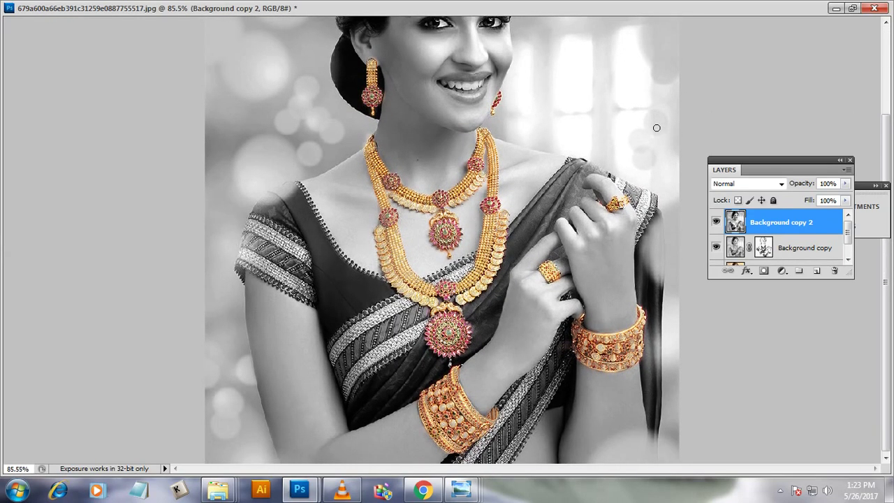
{"action": "scroll", "coordinate": [657, 127], "scroll_direction": "up", "scroll_amount": 1}
{"action": "scroll", "coordinate": [657, 128], "scroll_direction": "up", "scroll_amount": 2}
{"action": "scroll", "coordinate": [657, 128], "scroll_direction": "up", "scroll_amount": 1}
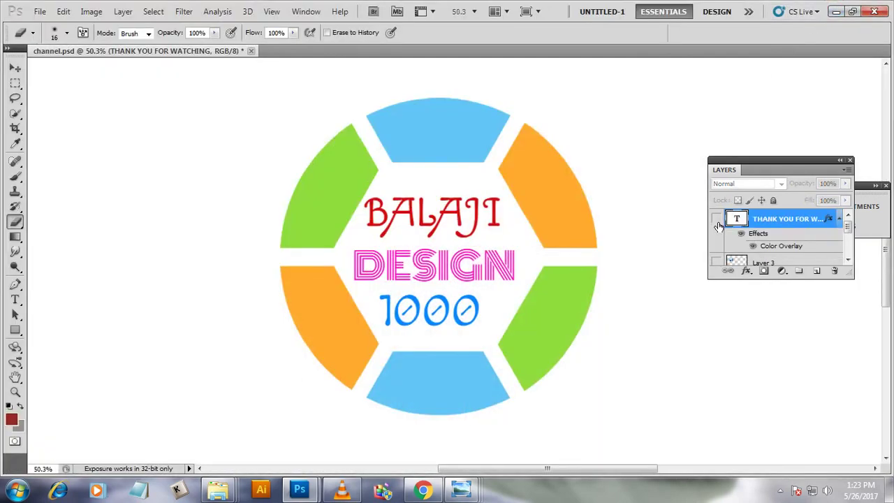
In channel.psd, show the THANK YOU FOR WATCHING, LIKE & SHARE, SUBSCRIBE FOR UPDATES and Comment layers
{"action": "left_click", "coordinate": [718, 223]}
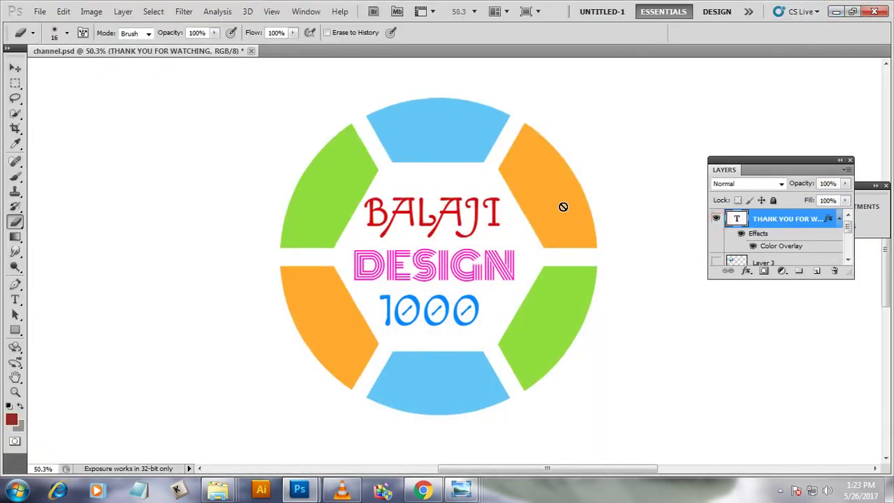
{"action": "key", "text": "ctrl+0"}
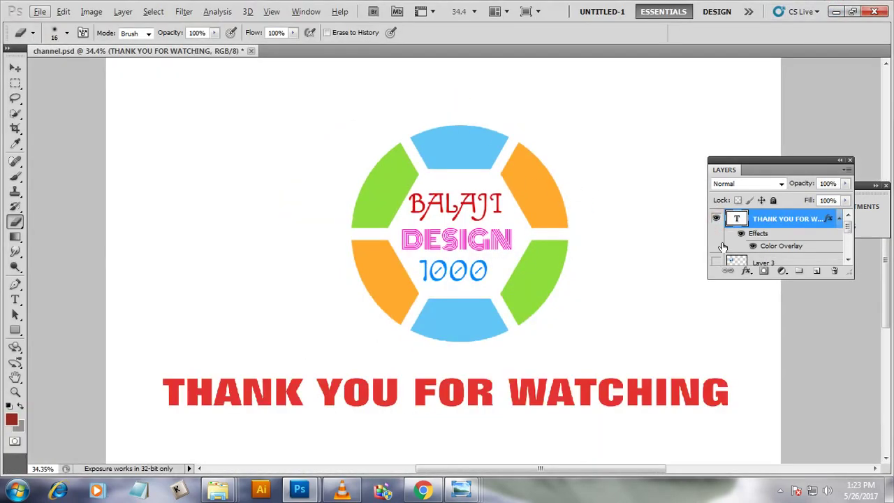
{"action": "left_click", "coordinate": [716, 262]}
{"action": "scroll", "coordinate": [746, 240], "scroll_direction": "down", "scroll_amount": 2}
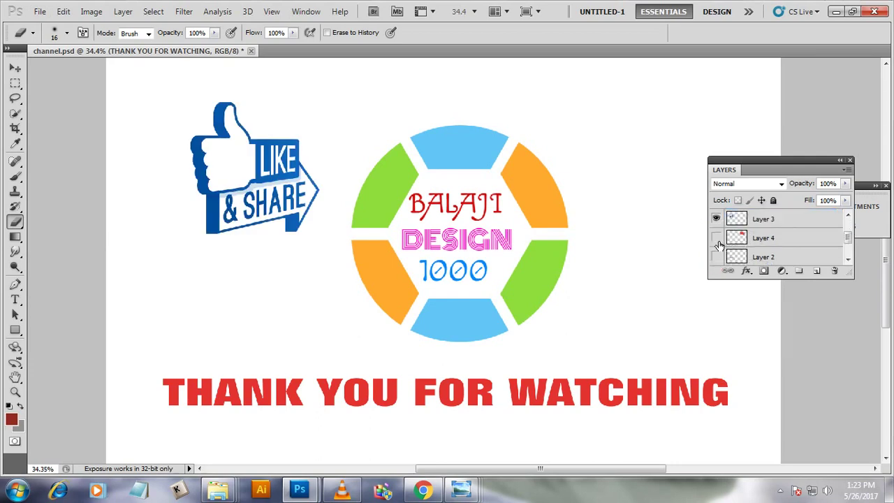
{"action": "left_click", "coordinate": [714, 240]}
{"action": "scroll", "coordinate": [790, 242], "scroll_direction": "down", "scroll_amount": 2}
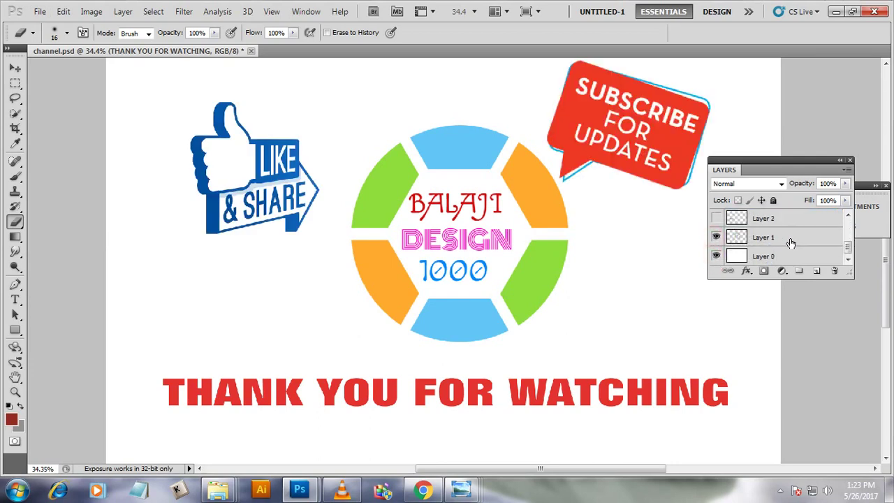
{"action": "left_click", "coordinate": [717, 218]}
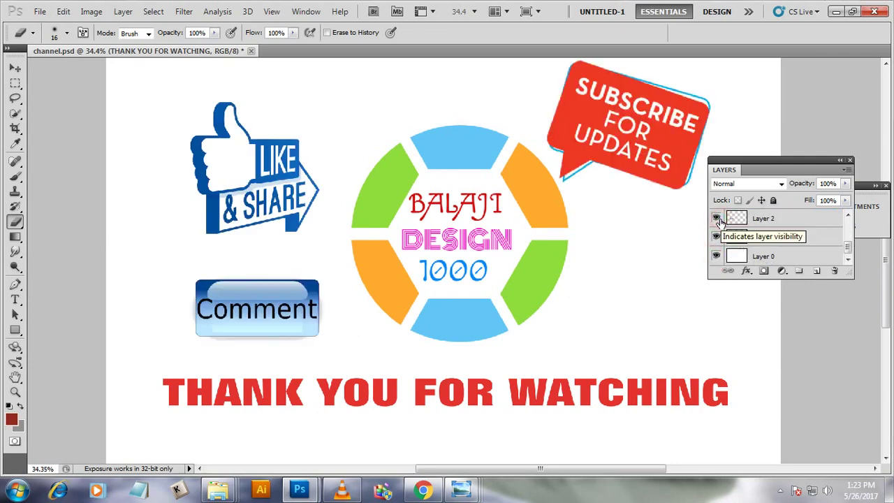